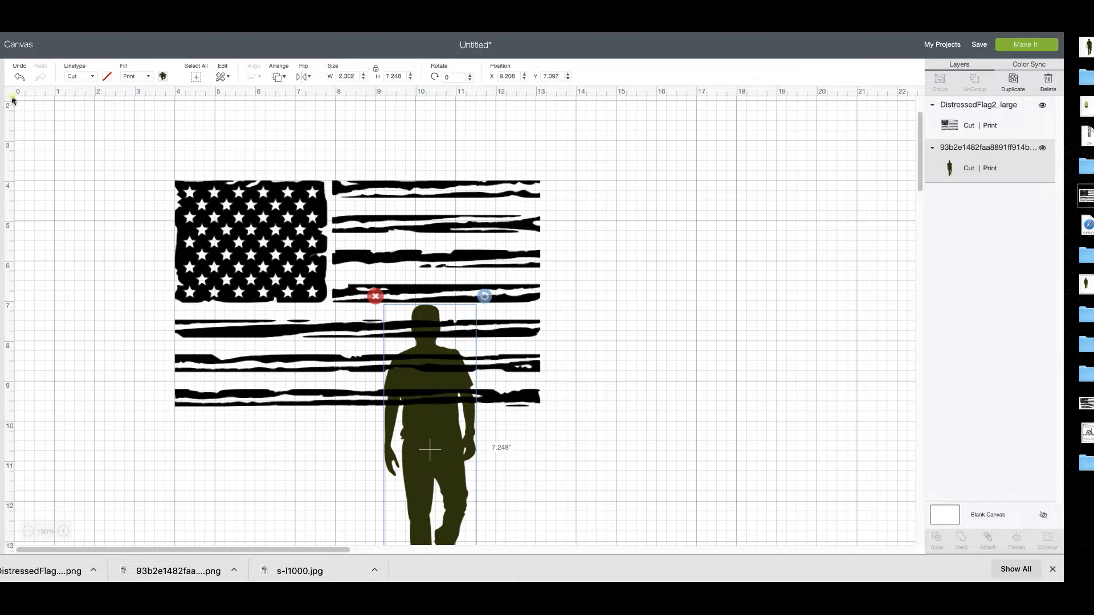
- Set the man silhouette's fill to No Fill so that it is a cut-only image
click(163, 77)
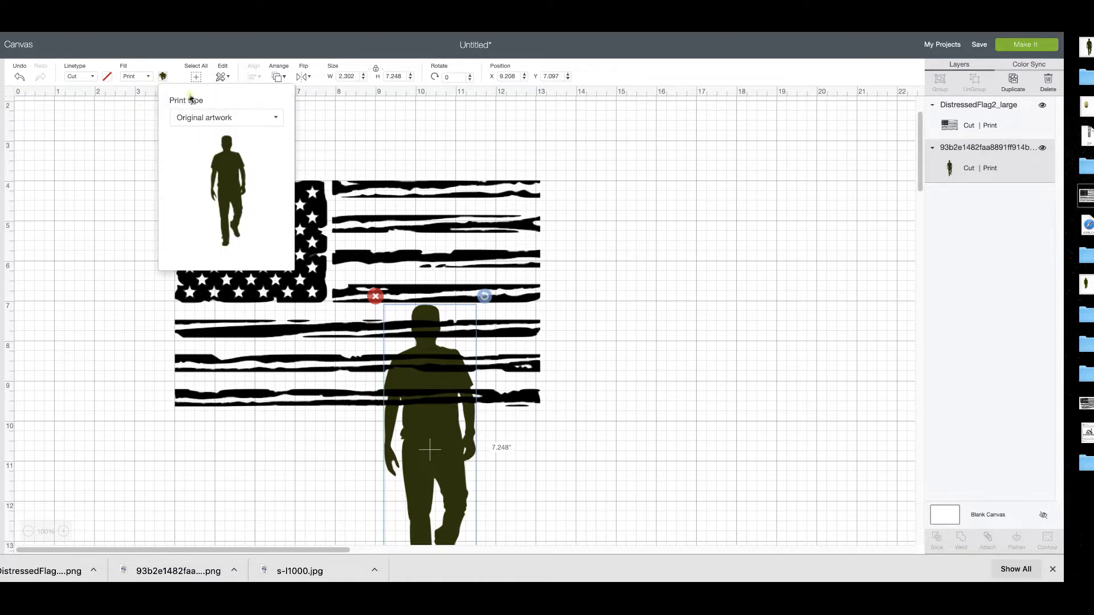
click(221, 120)
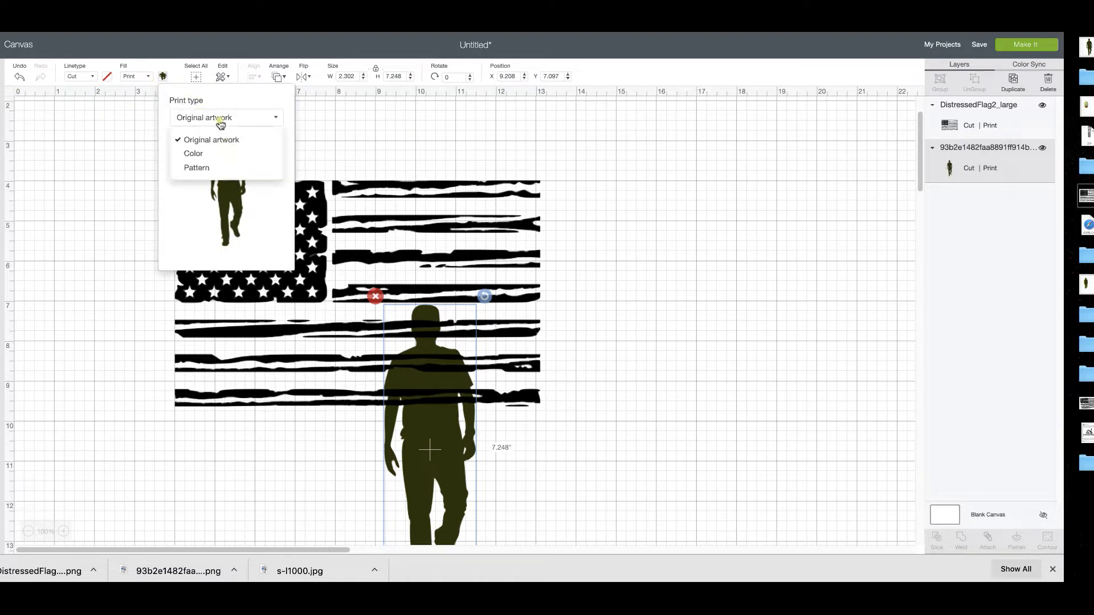
click(148, 77)
click(148, 76)
click(148, 76)
click(149, 91)
- Set the distressed flag's fill to No Fill and its cut material color to black
click(452, 222)
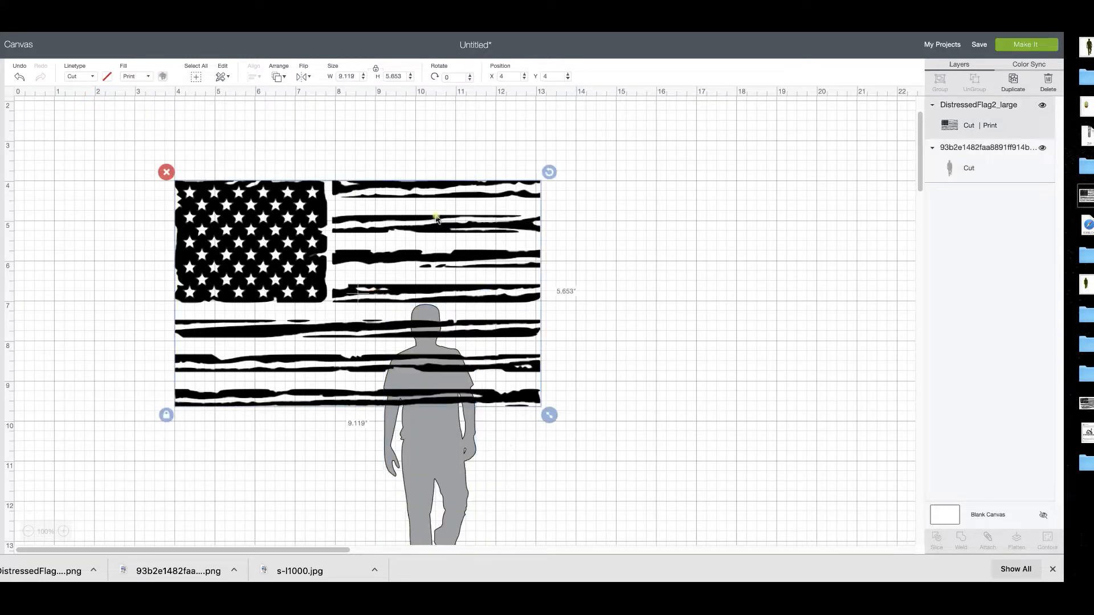
click(150, 79)
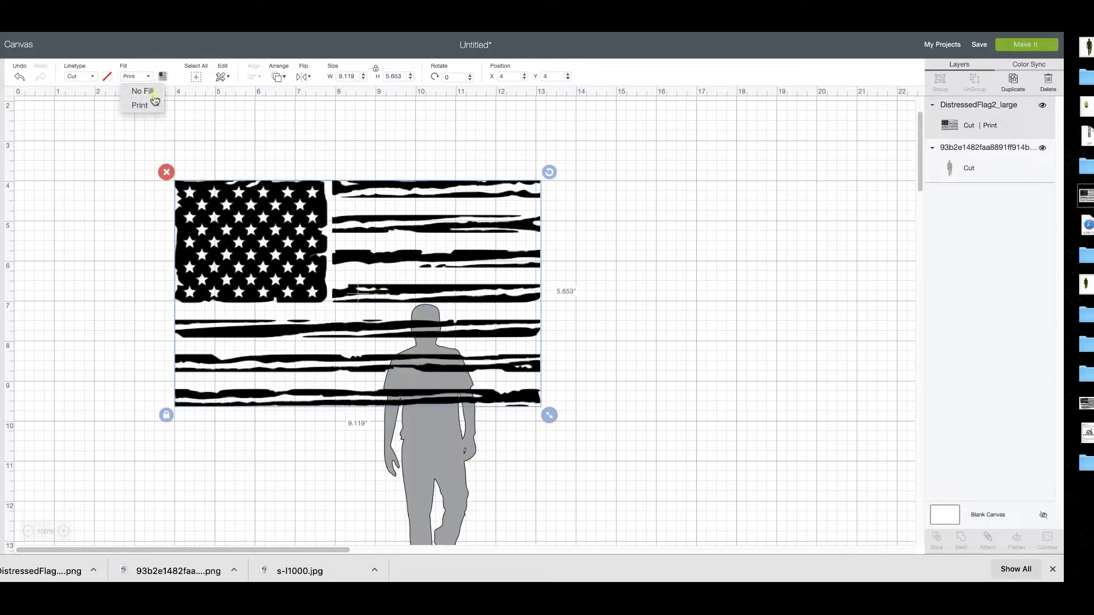
click(143, 91)
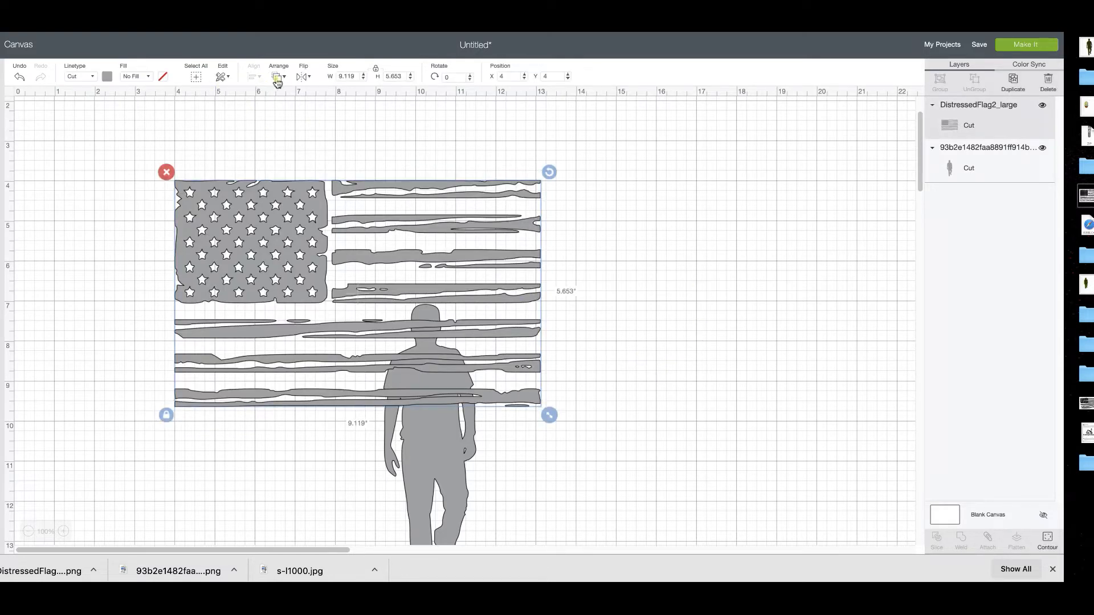
click(108, 76)
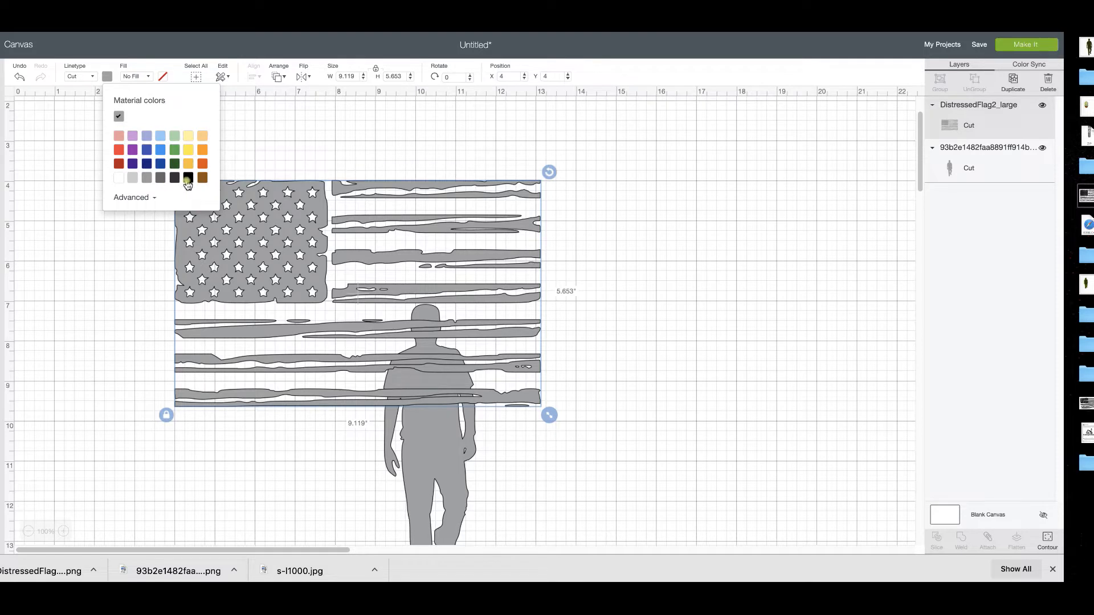
click(188, 178)
- Sync the man silhouette's color to the flag's black layer
click(1032, 65)
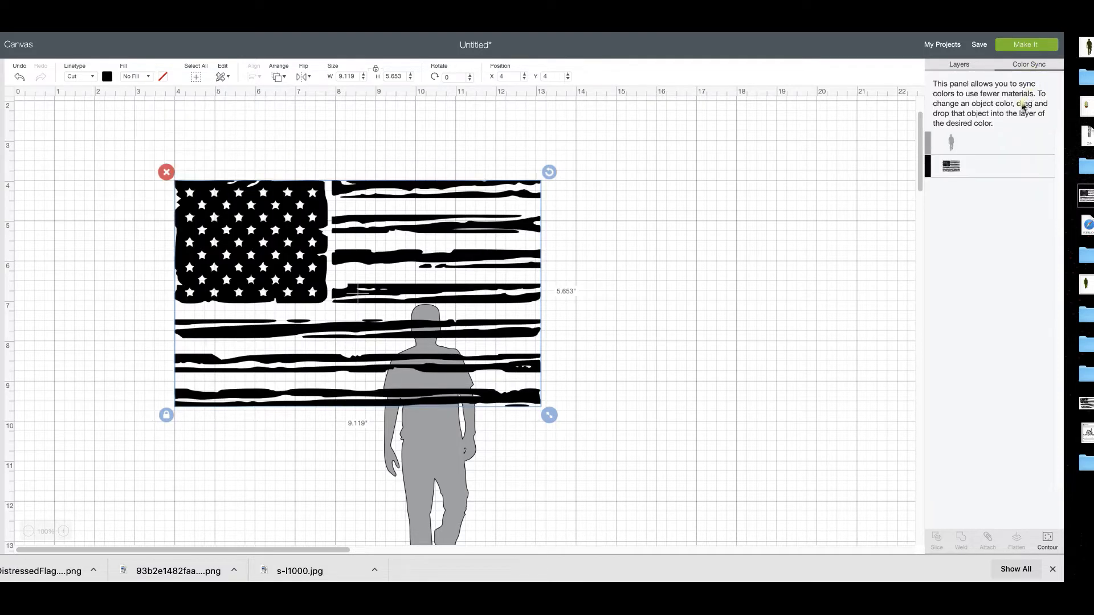
drag(931, 146, 950, 166)
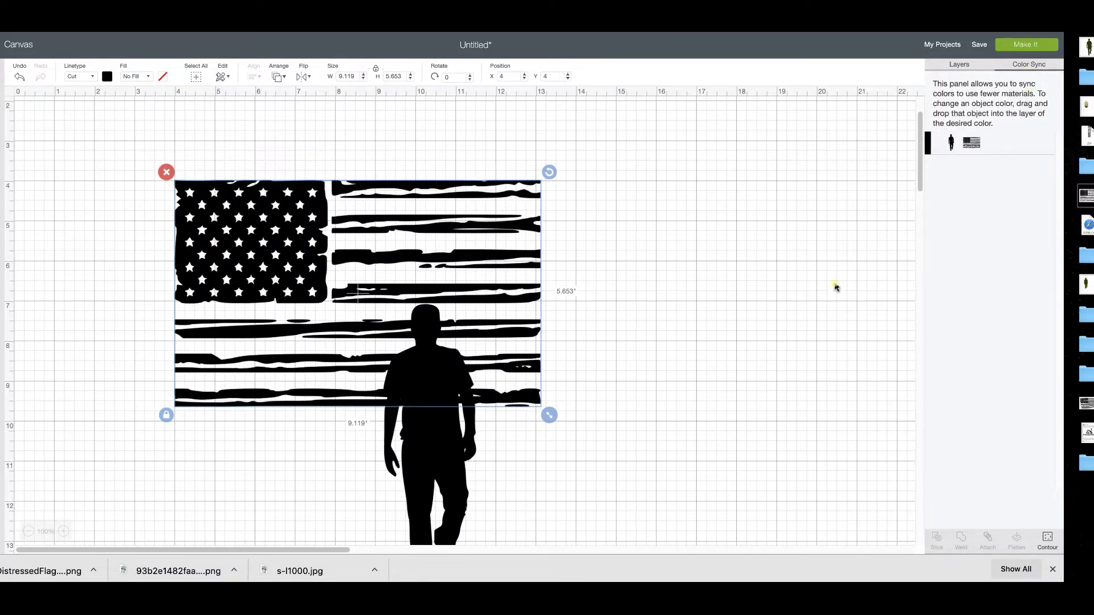
click(696, 366)
scroll(691, 373, down, 1)
scroll(691, 374, down, 3)
scroll(691, 373, up, 3)
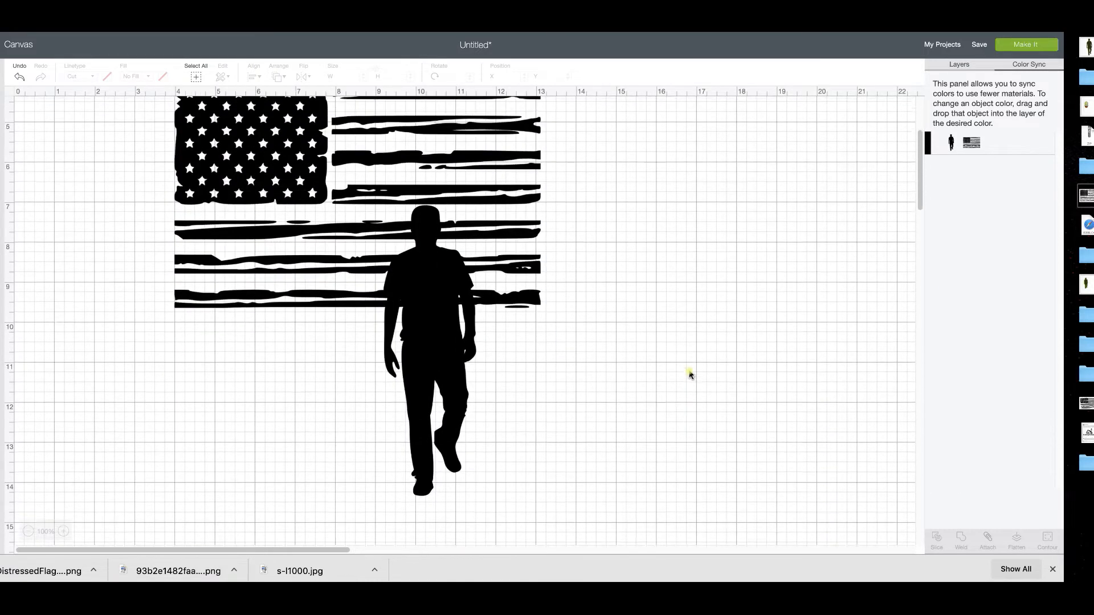
drag(647, 422, 118, 173)
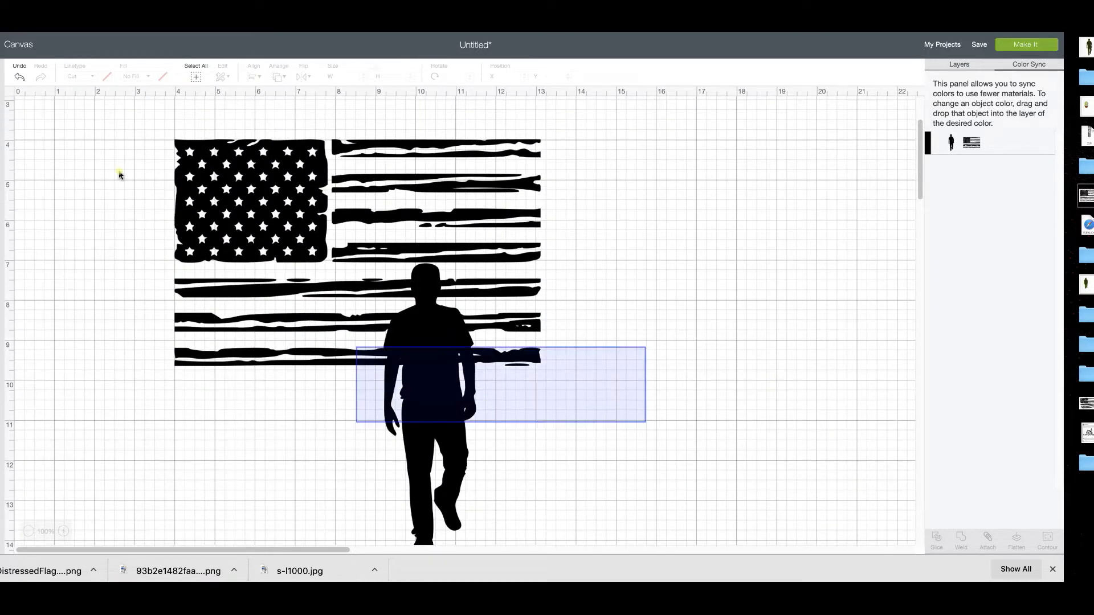
click(696, 351)
click(463, 351)
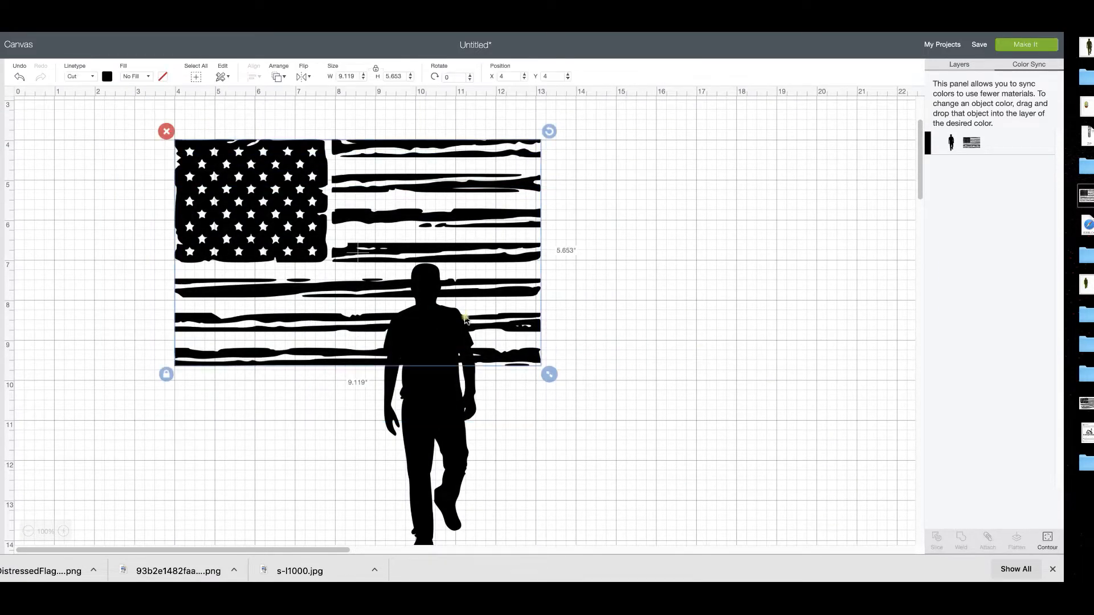
click(766, 274)
- Attach the flag and the man silhouette to each other
click(959, 65)
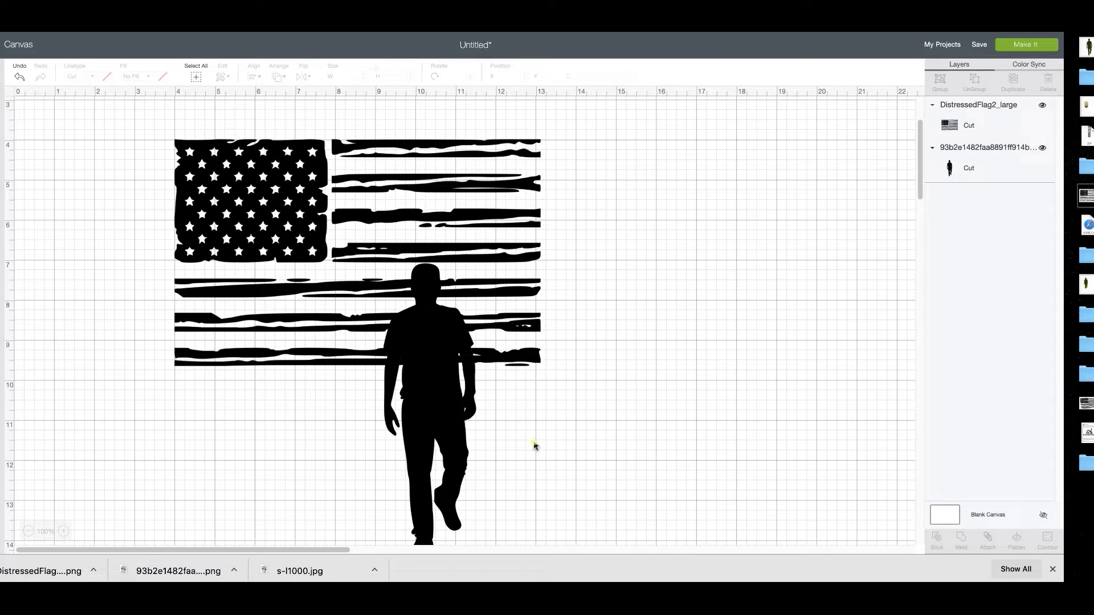
drag(678, 484, 171, 195)
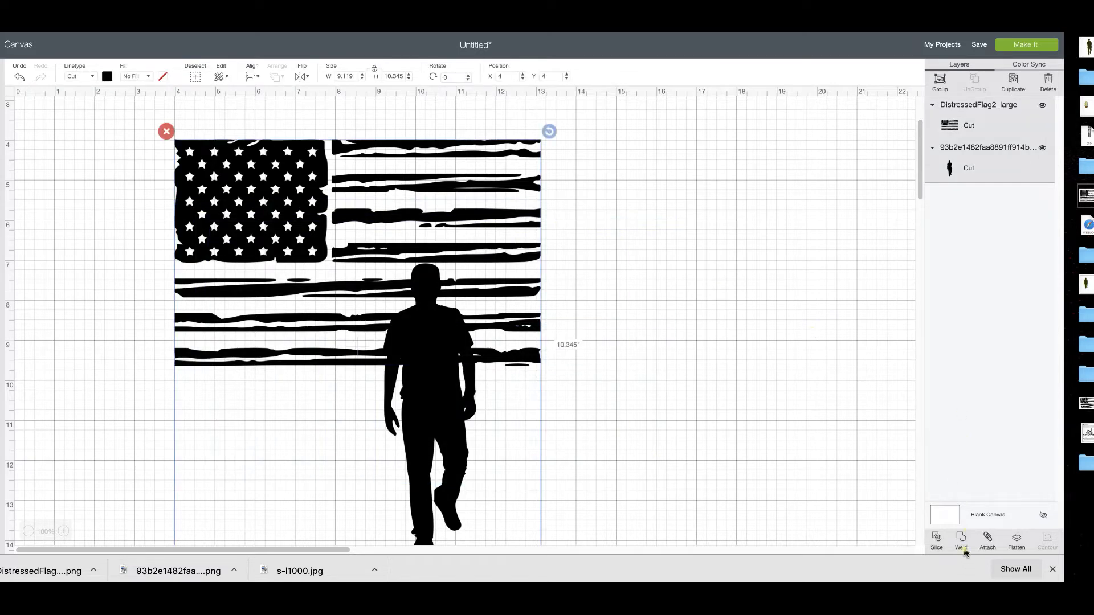
click(986, 539)
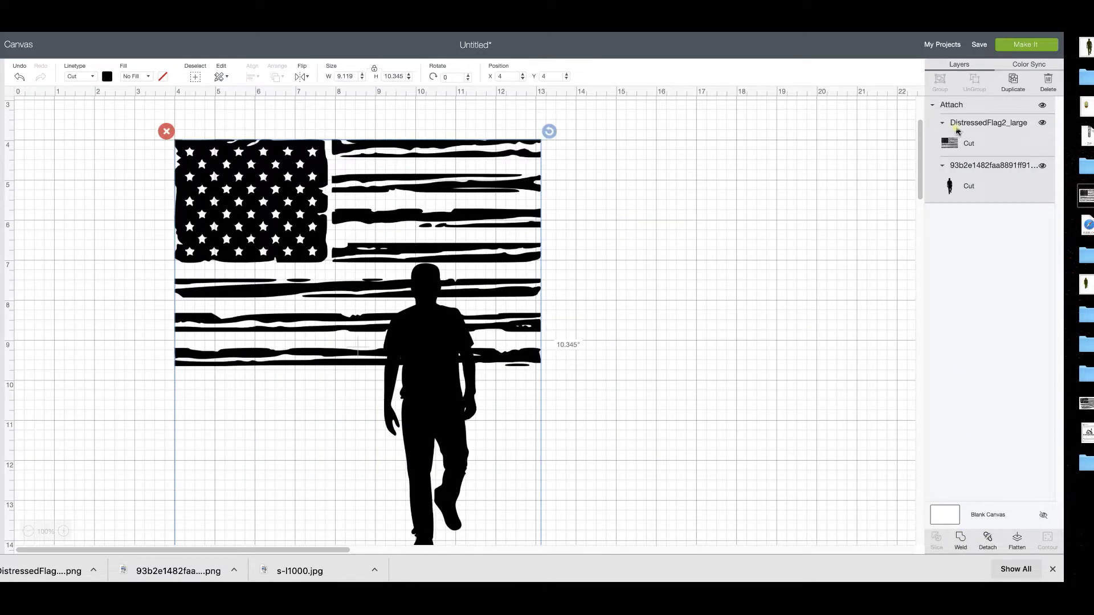
- Weld the attached flag and silhouette into a single shape and try moving the welded result
click(961, 540)
mouse_move(507, 285)
mouse_down()
mouse_move(529, 285)
mouse_move(511, 288)
mouse_up()
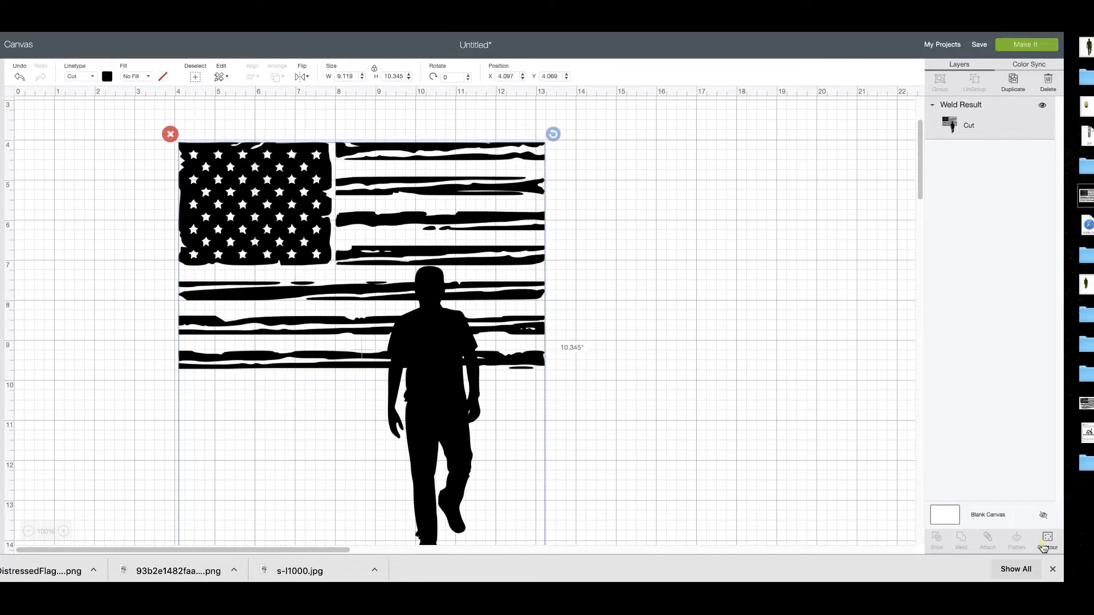
drag(435, 240, 390, 219)
- Undo the moves of the welded shape and the weld itself
click(20, 78)
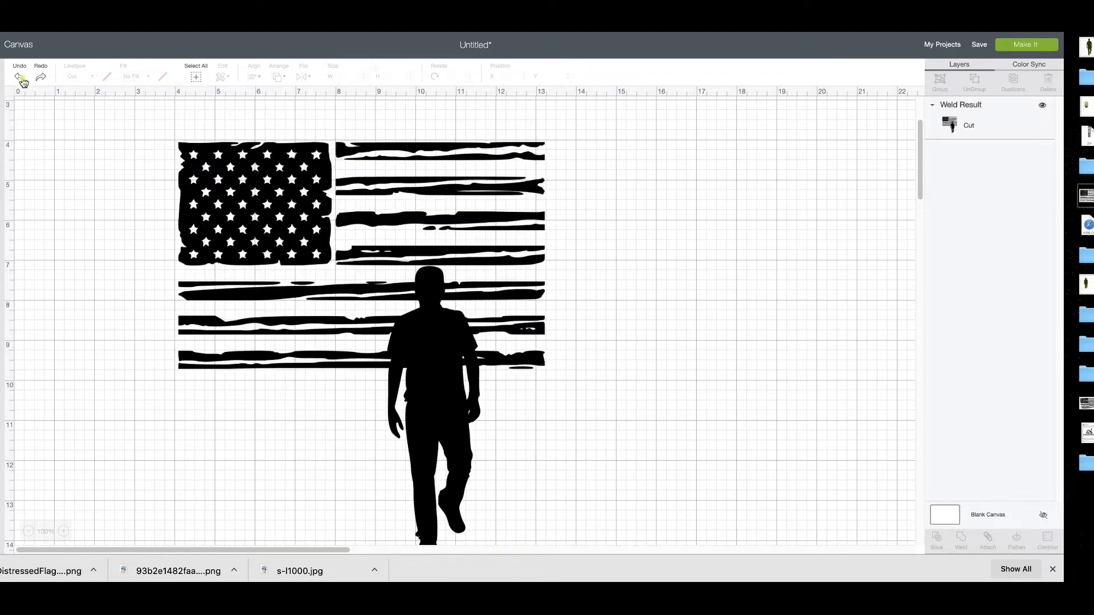
click(21, 78)
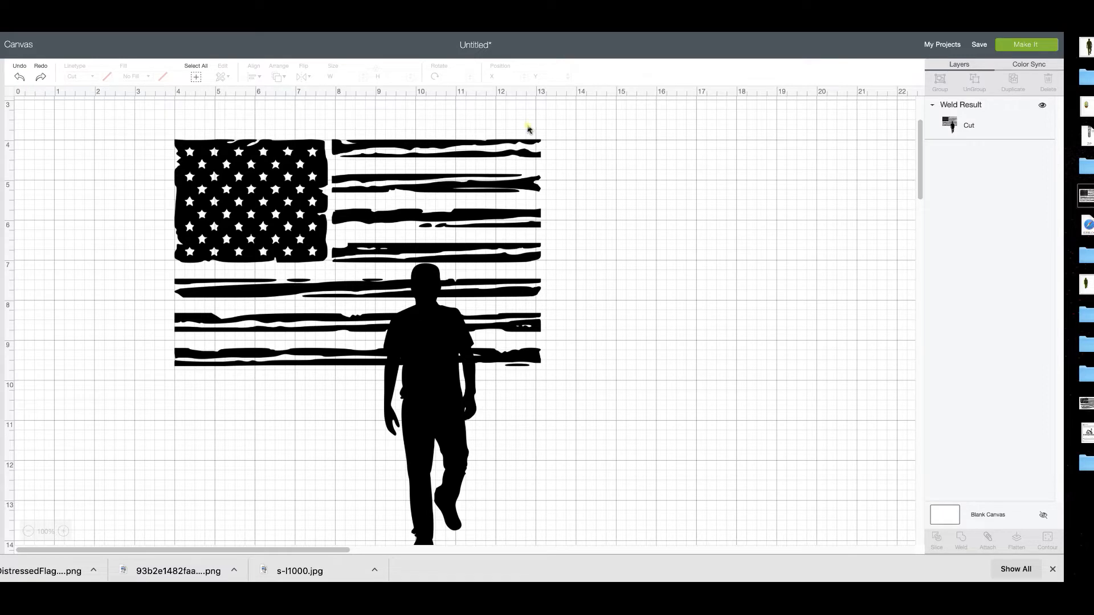
click(20, 78)
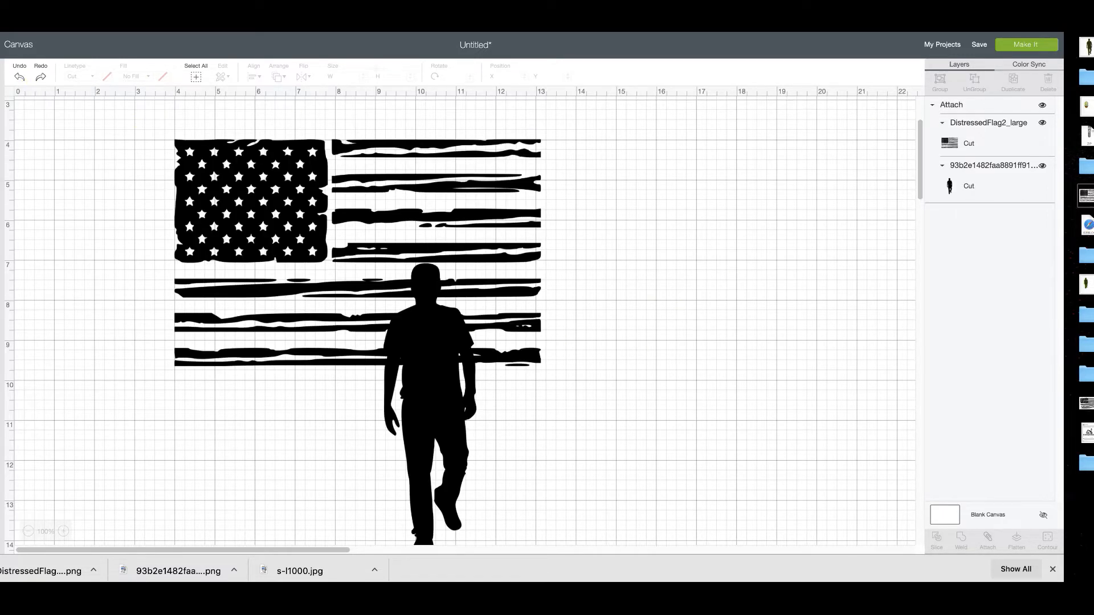
- Detach the flag from the man silhouette so they are separate layers again
drag(642, 454, 265, 246)
click(733, 459)
drag(129, 121, 638, 544)
click(655, 397)
click(971, 143)
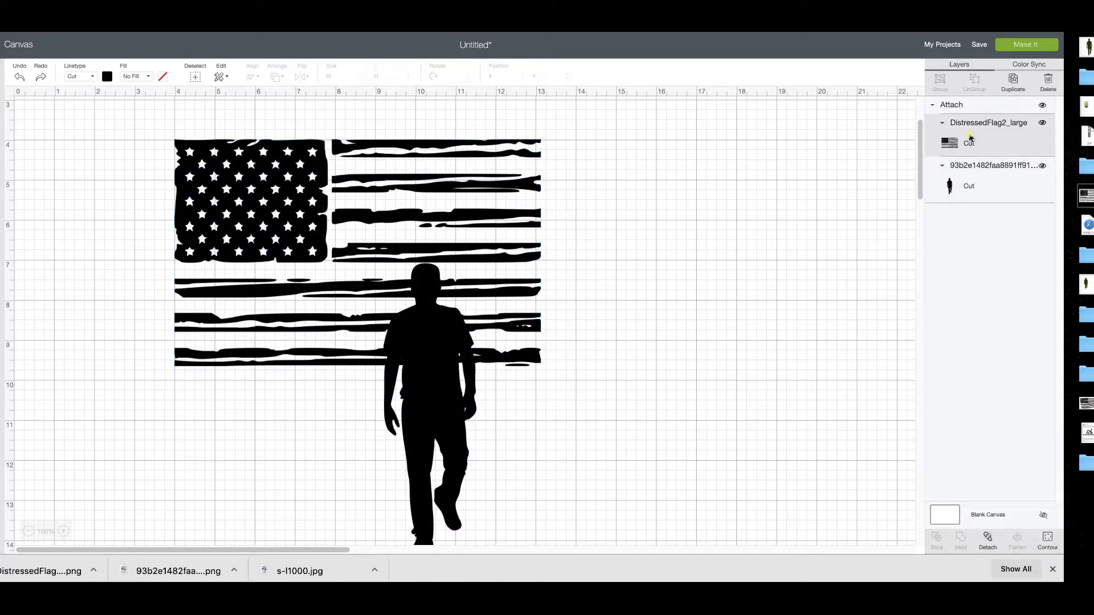
click(987, 540)
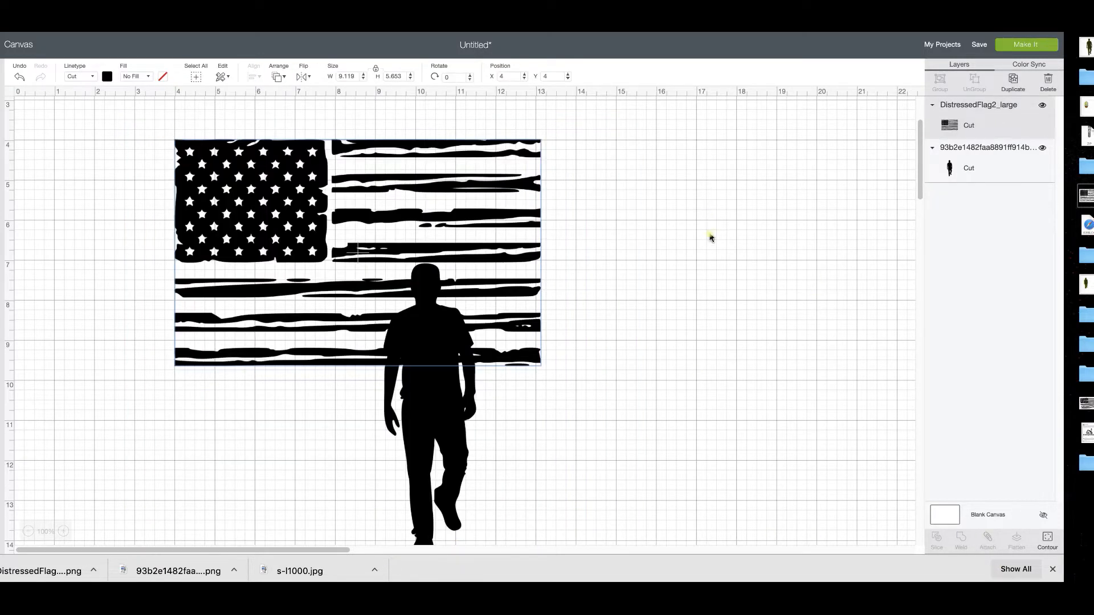
- Slice the overlapping flag and silhouette, and move the sliced silhouette away from the flag to about X 17.75, Y 6.9
drag(627, 438, 358, 345)
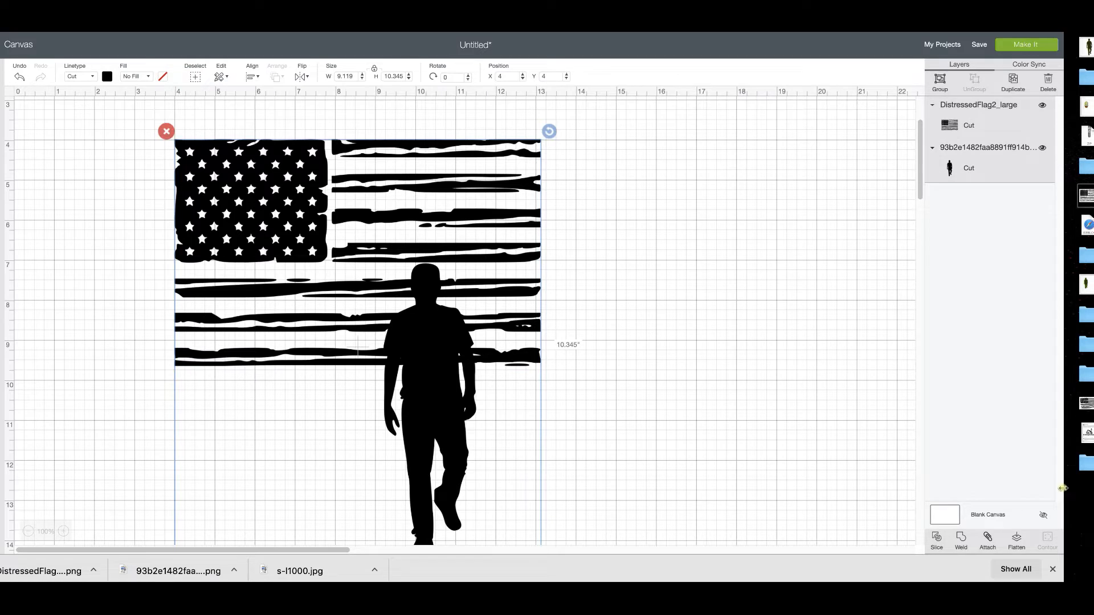
click(936, 540)
drag(468, 399, 735, 344)
scroll(643, 287, down, 1)
scroll(643, 286, right, 1)
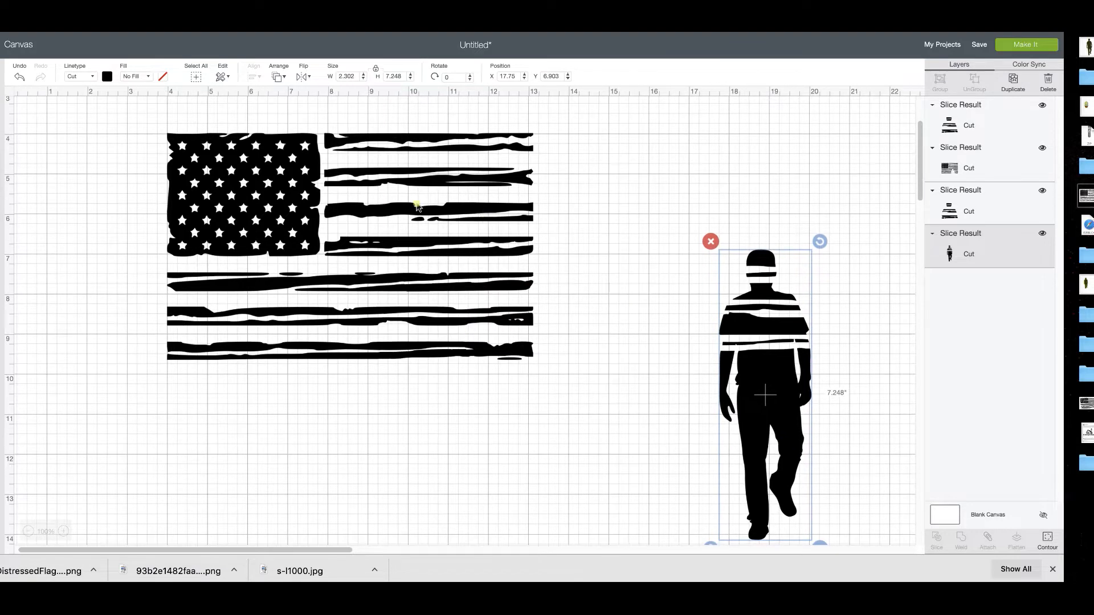
- Undo the silhouette move and the slice to restore the original flag and silhouette layers
click(20, 77)
click(20, 76)
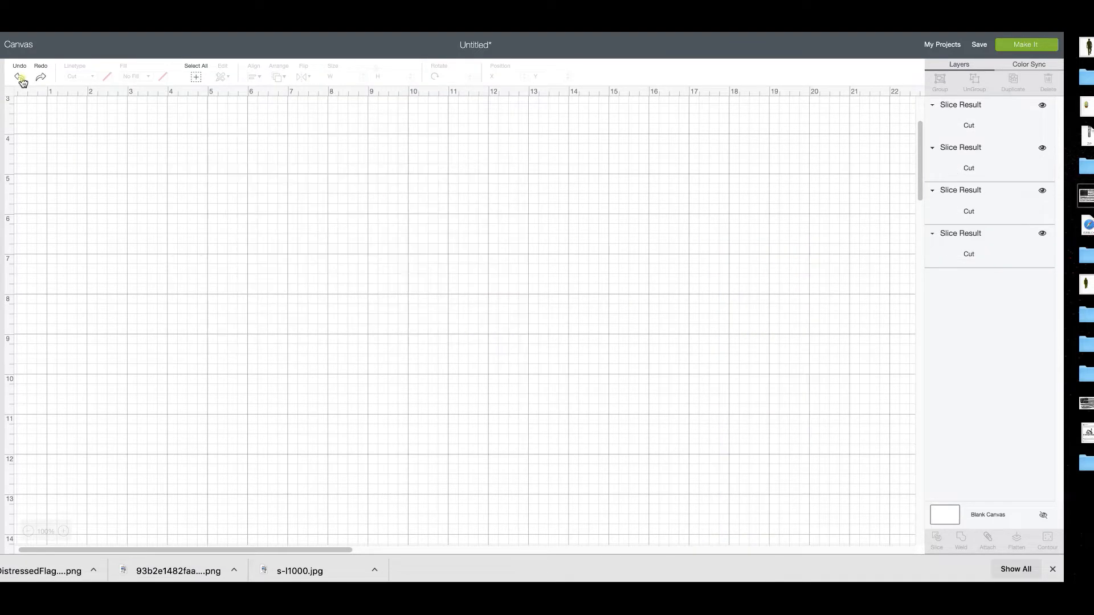
click(415, 354)
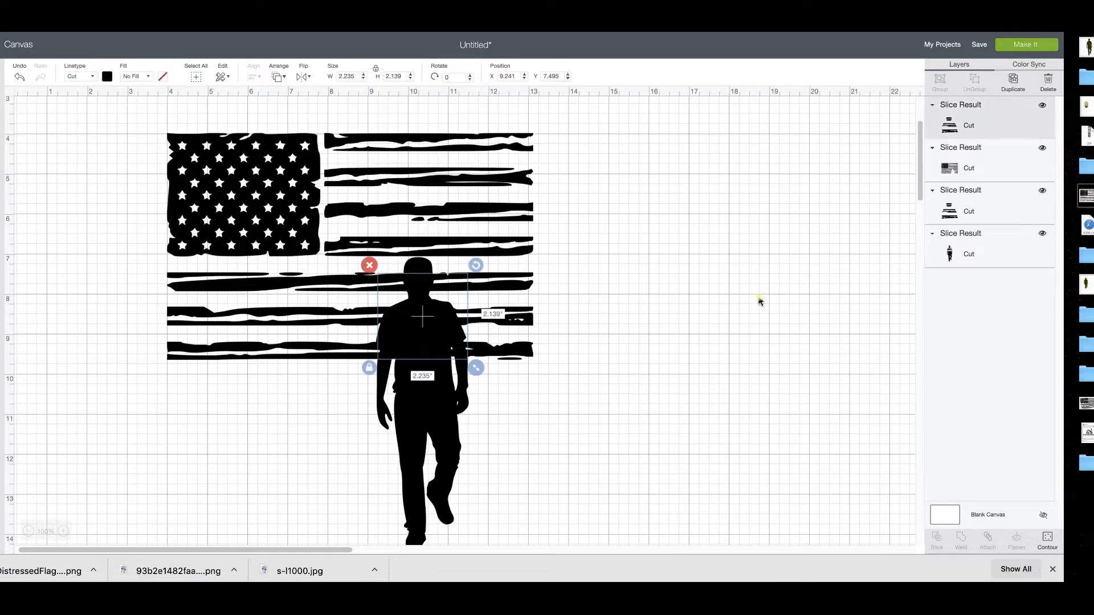
click(22, 78)
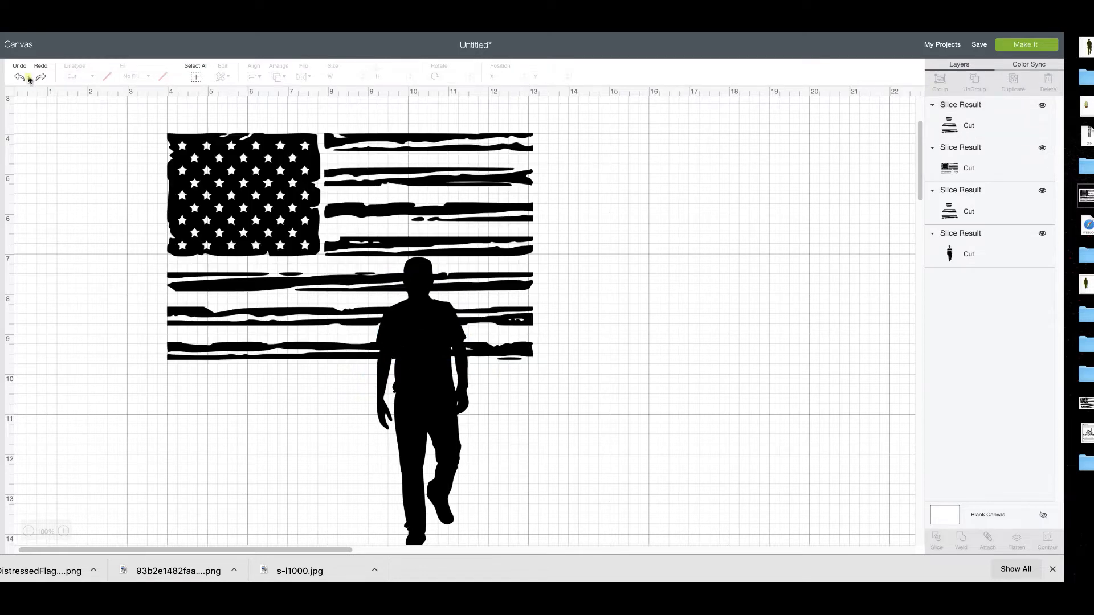
click(17, 79)
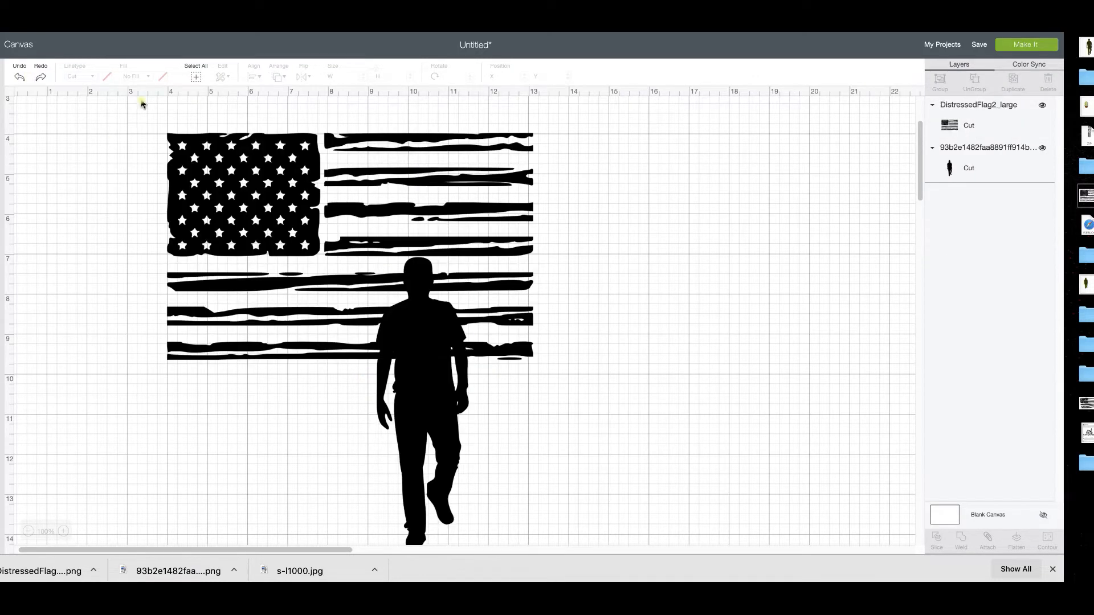
- Duplicate the flag and man silhouette together and place the copies on empty canvas to the right of the originals
click(434, 358)
drag(643, 465, 424, 305)
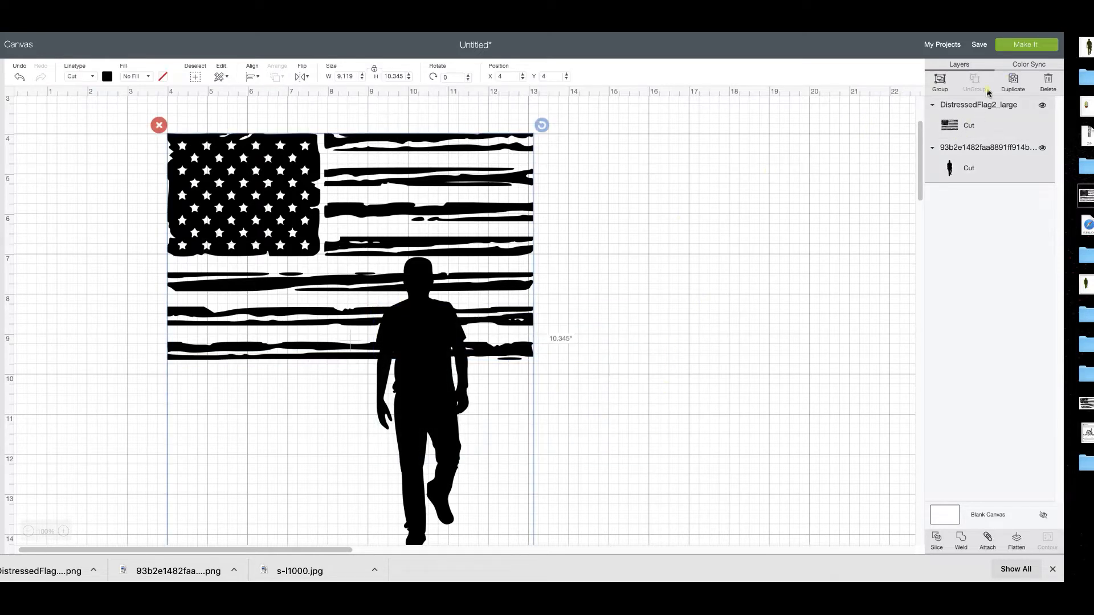
click(1010, 84)
drag(801, 300, 963, 293)
- Slice the original flag with the original silhouette and delete one of the overlapping stripe pieces
drag(581, 440, 350, 340)
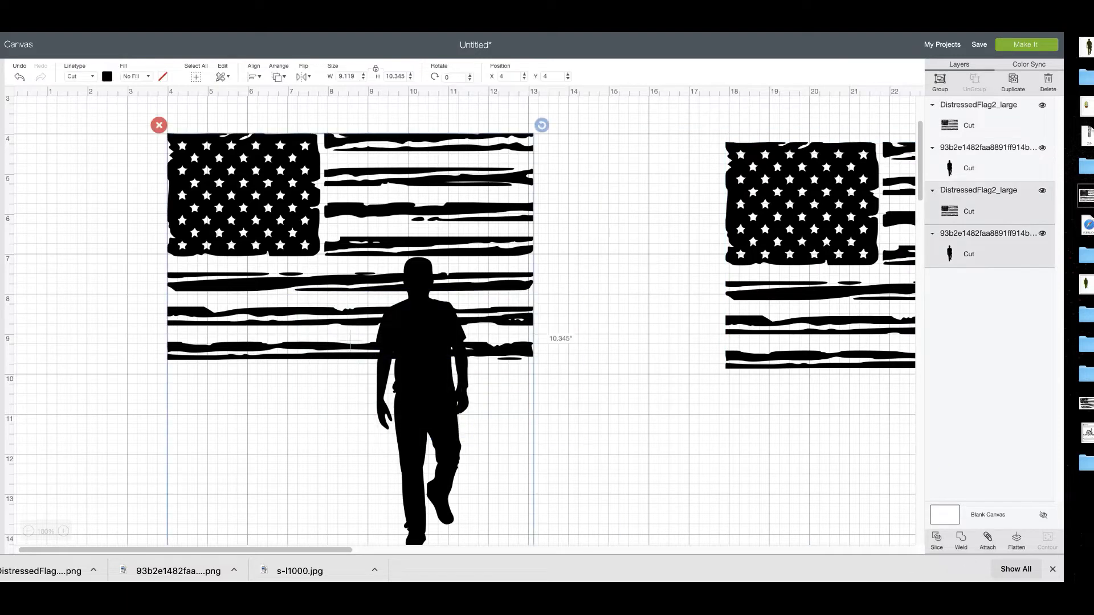
click(943, 550)
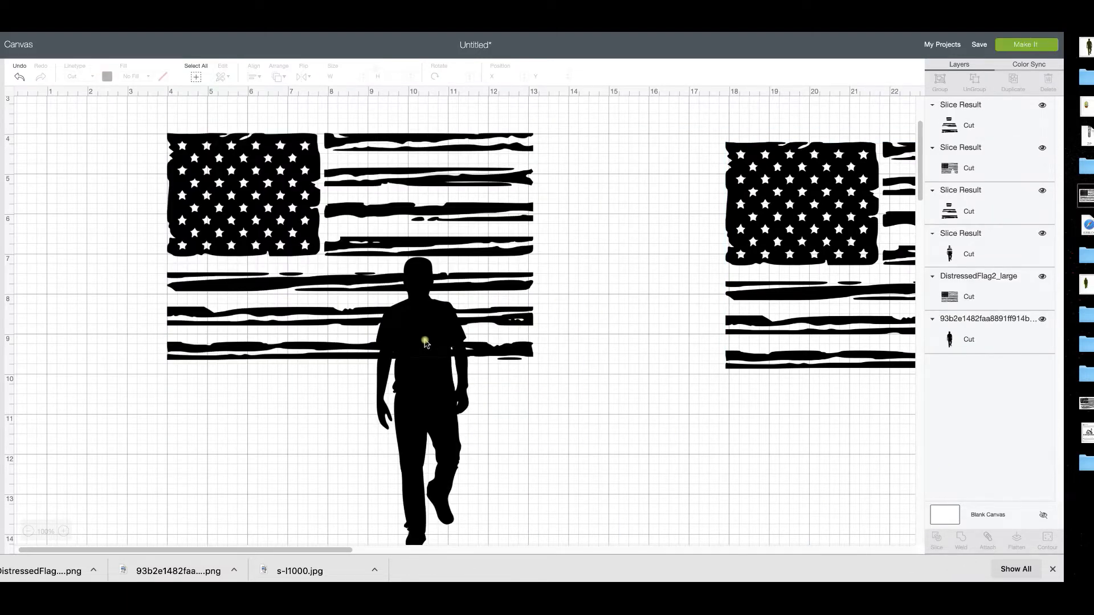
click(403, 283)
click(369, 265)
- Move the cut-out flag to about X 2.6, Y 2.6, and delete the remaining overlap piece and the sliced silhouette
click(411, 300)
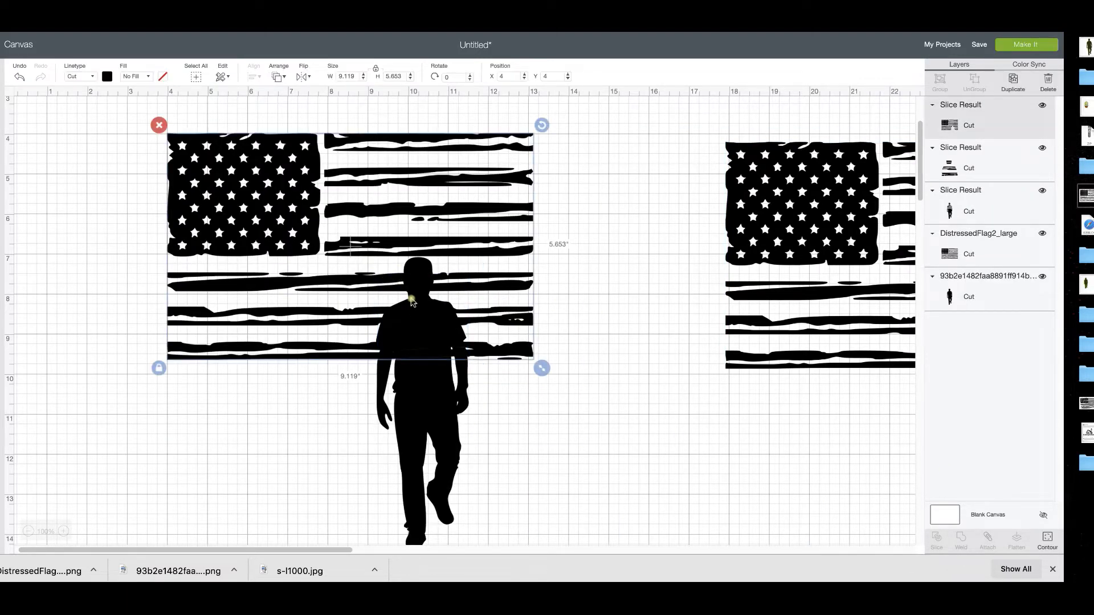
drag(468, 307, 412, 249)
click(421, 319)
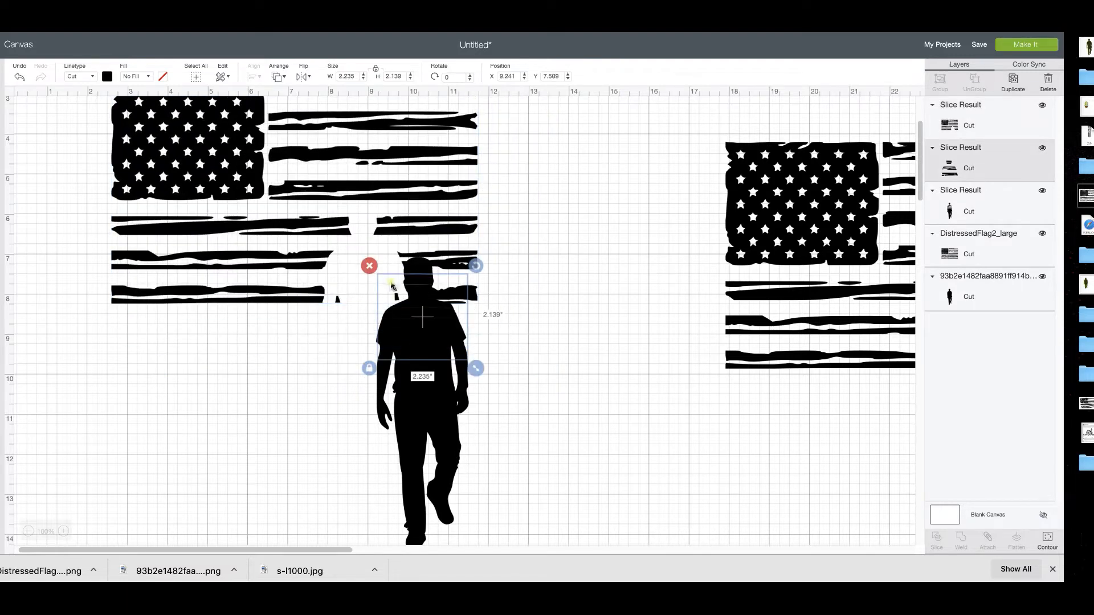
click(369, 266)
click(390, 312)
click(368, 250)
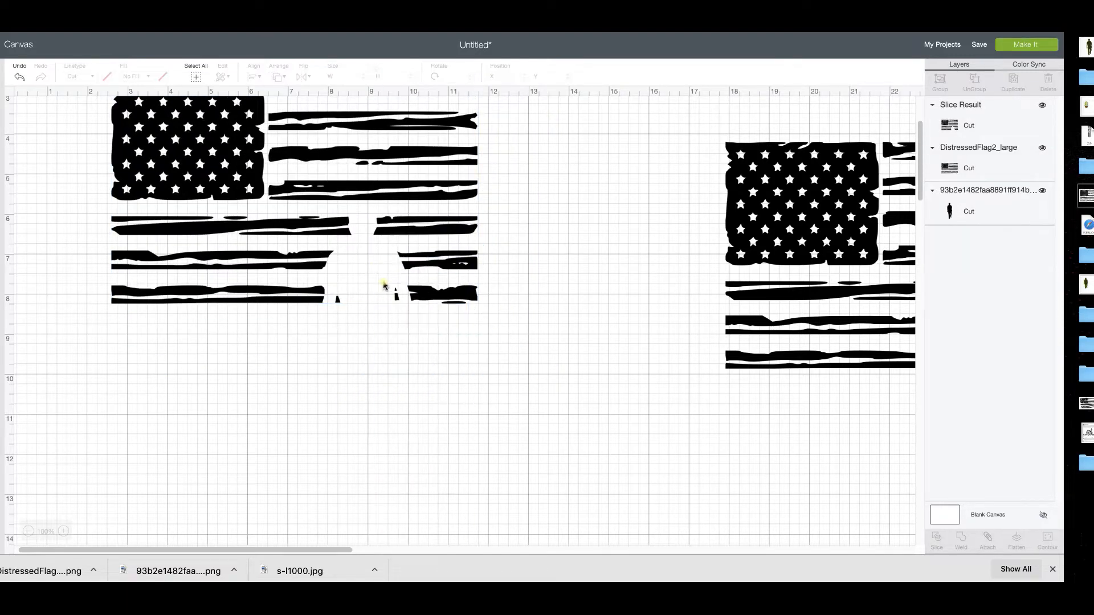
- Hide the two small stray stripe fragments inside the cut-out flag's gap with Contour
click(446, 301)
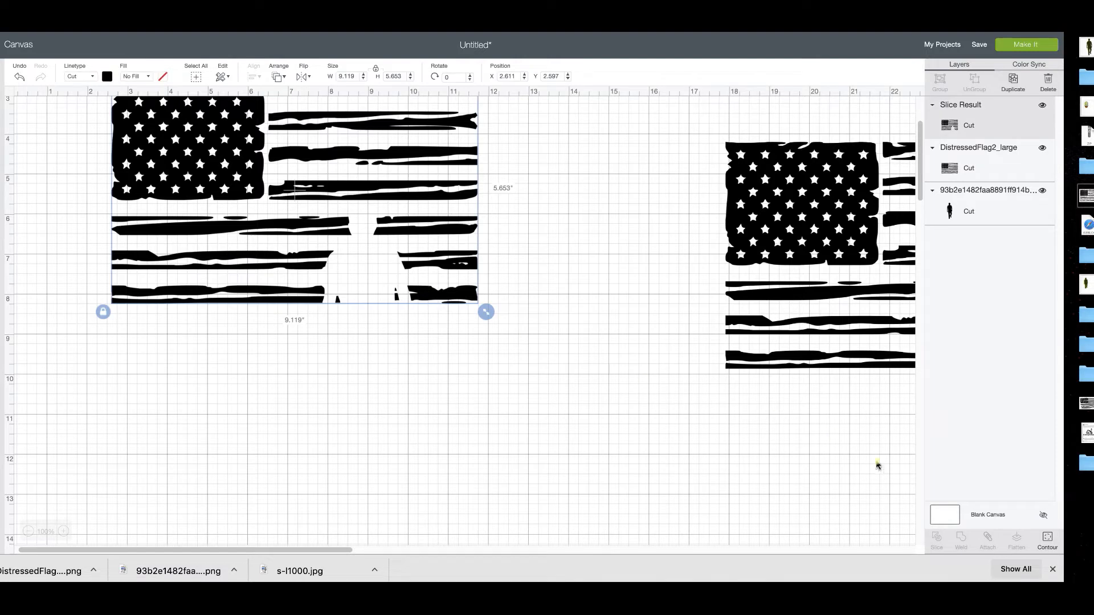
click(1055, 547)
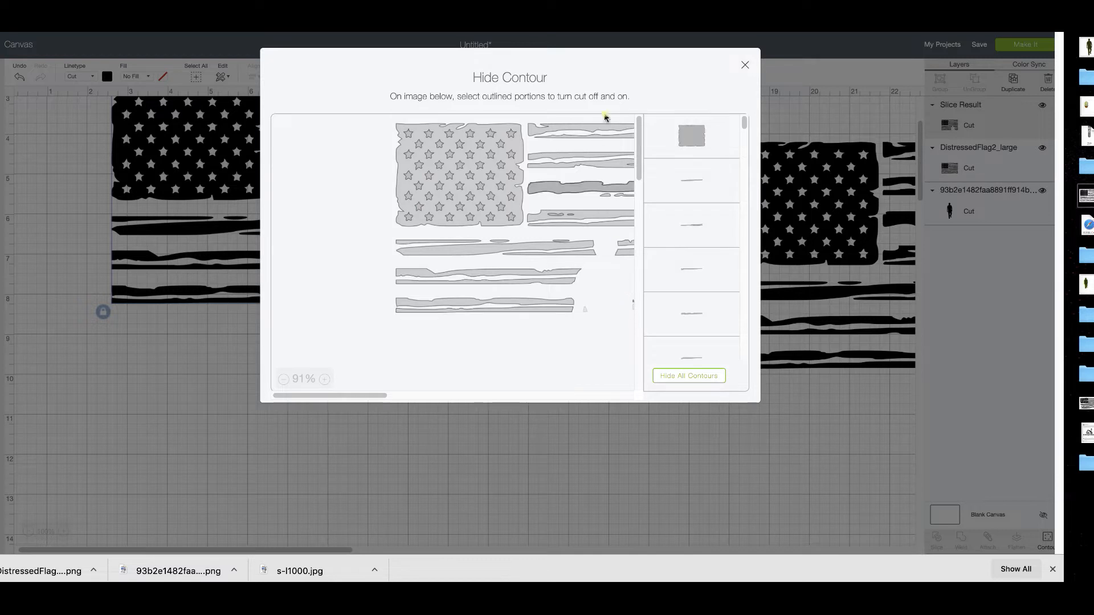
drag(369, 395, 410, 396)
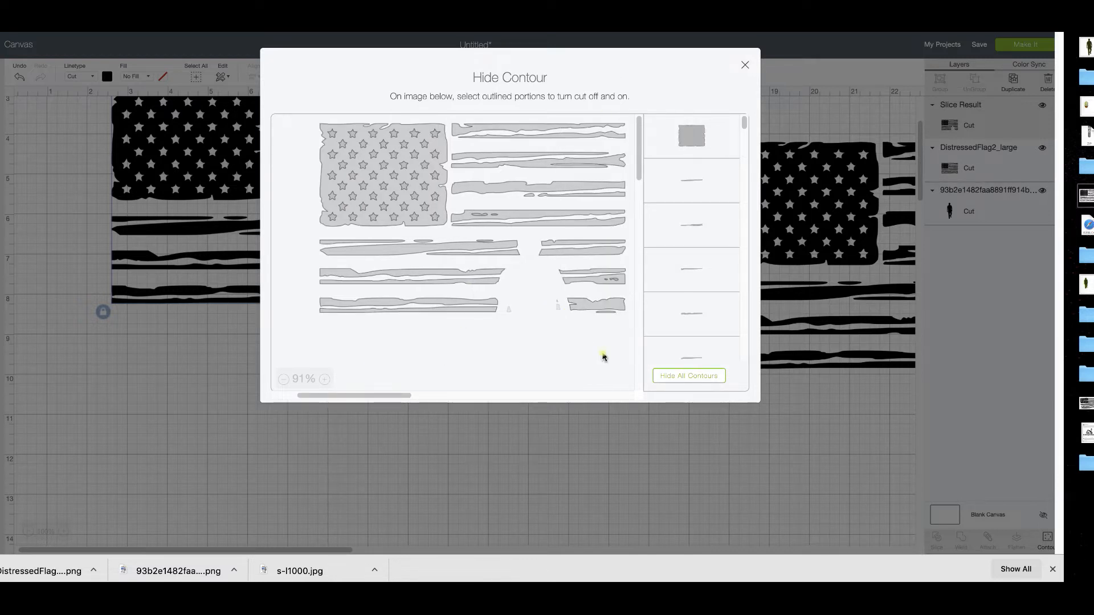
click(543, 500)
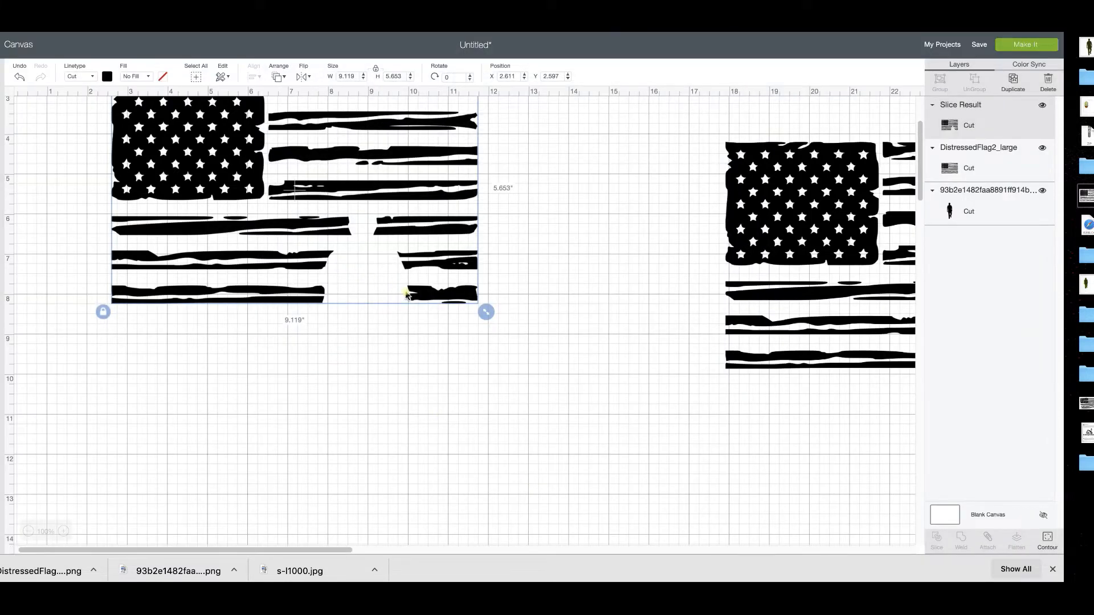
- Move the intact flag to about X 16.7, Y 4.2, and place the man silhouette in the cut-out flag's gap at about X 8.1, Y 6.5
click(743, 357)
drag(744, 358, 695, 355)
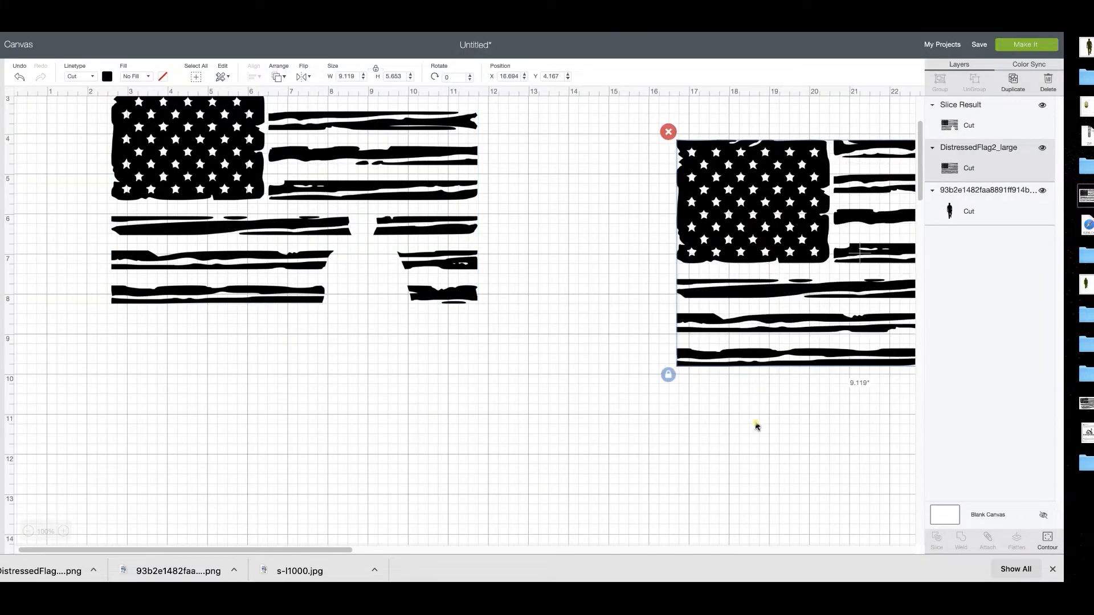
scroll(729, 433, right, 5)
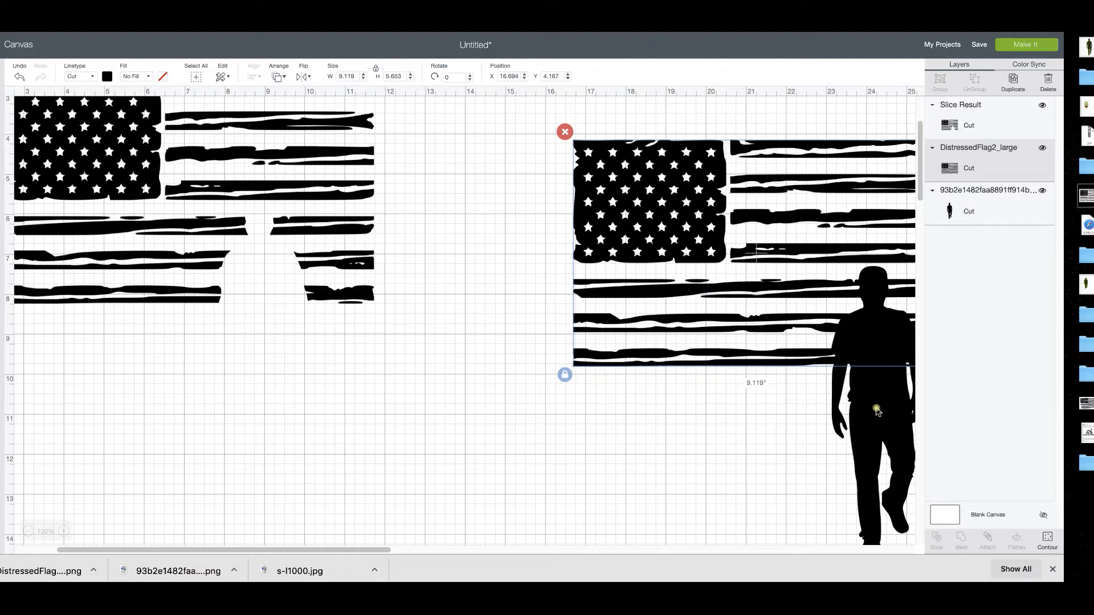
drag(850, 363, 702, 432)
drag(433, 451, 275, 381)
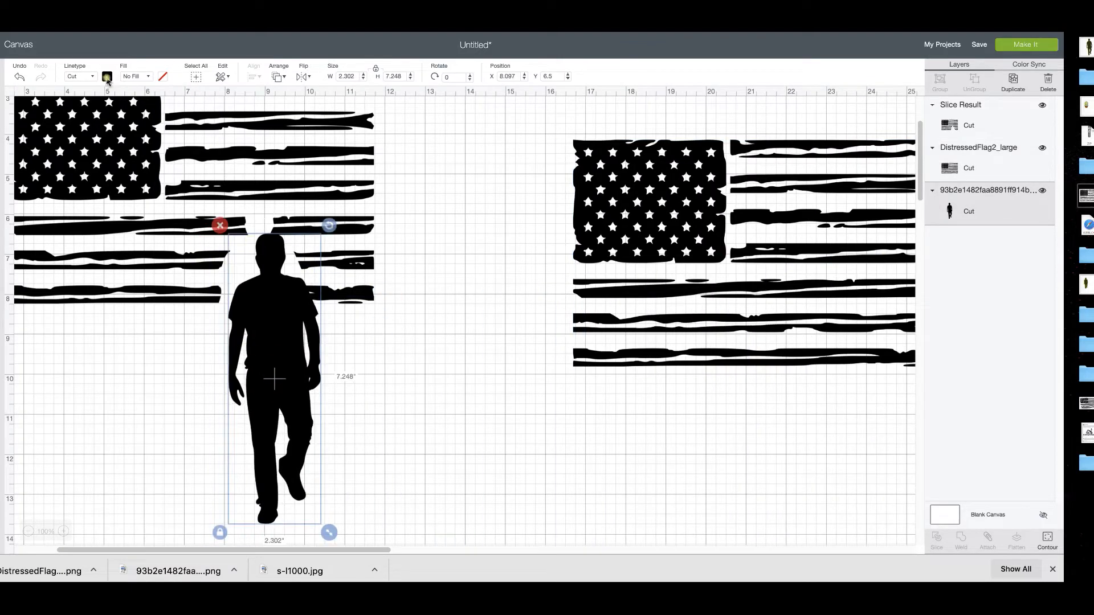
- Recolor the man silhouette red and move it up over the cut-out flag to about X 7.8, Y 5.8
click(107, 76)
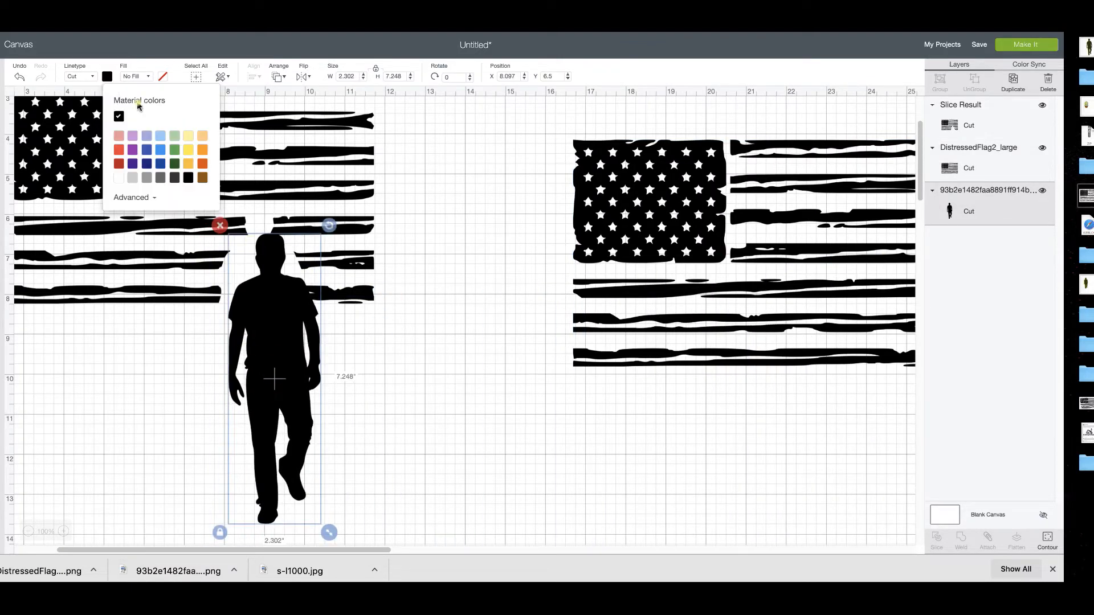
click(118, 152)
drag(274, 311, 266, 280)
click(266, 279)
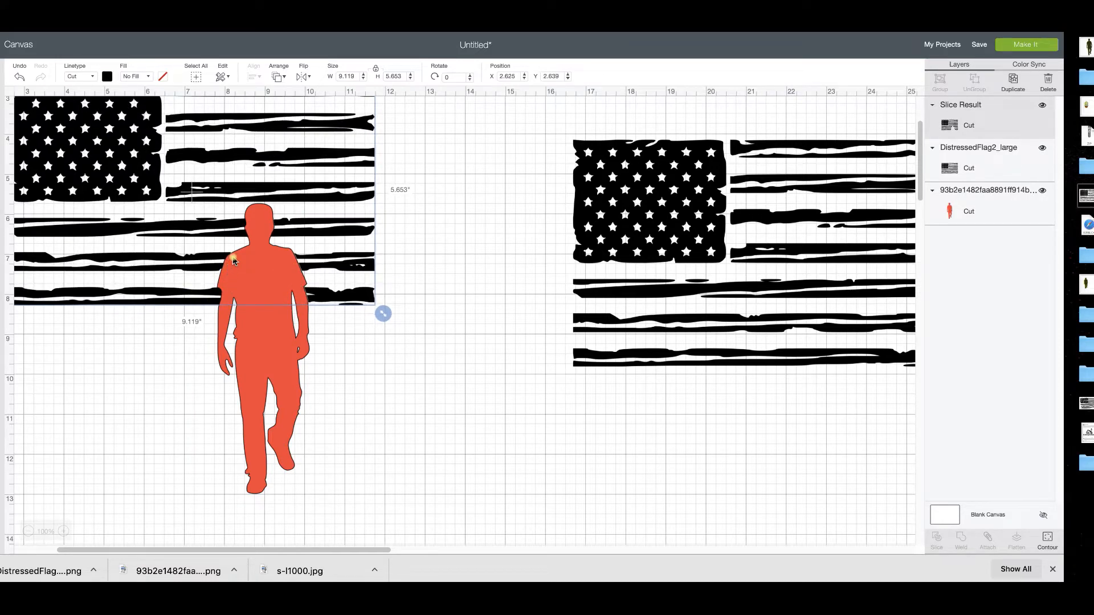
- Reposition the cut-out flag and scale the silhouette to about 2.14 × 6.73 in, placing it in the gap at about X 8.07, Y 5.78
drag(225, 260, 220, 269)
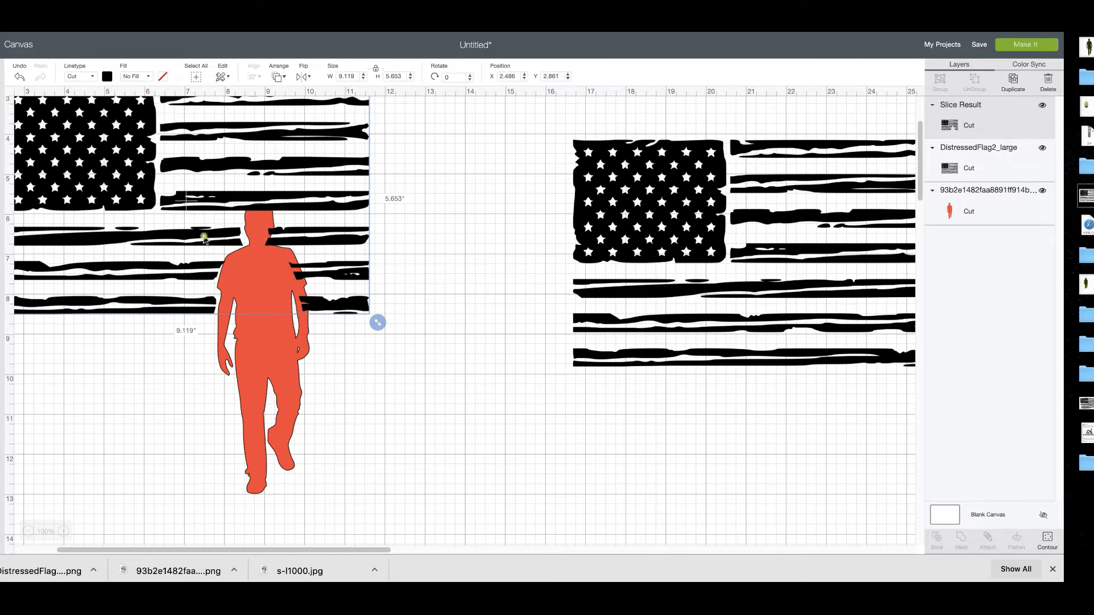
drag(205, 239, 217, 229)
click(281, 344)
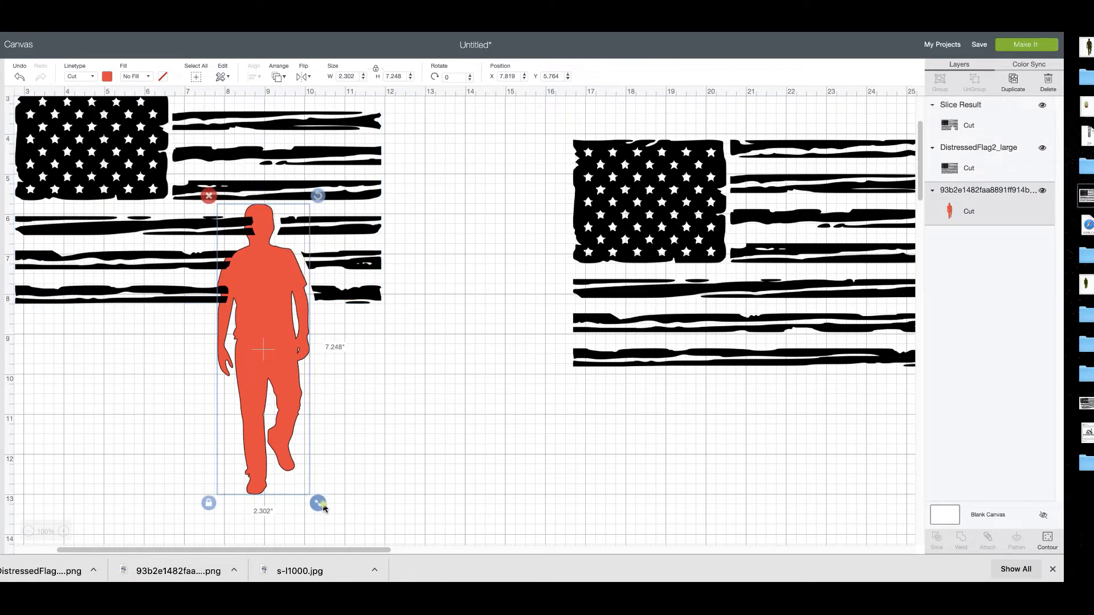
drag(317, 500, 293, 473)
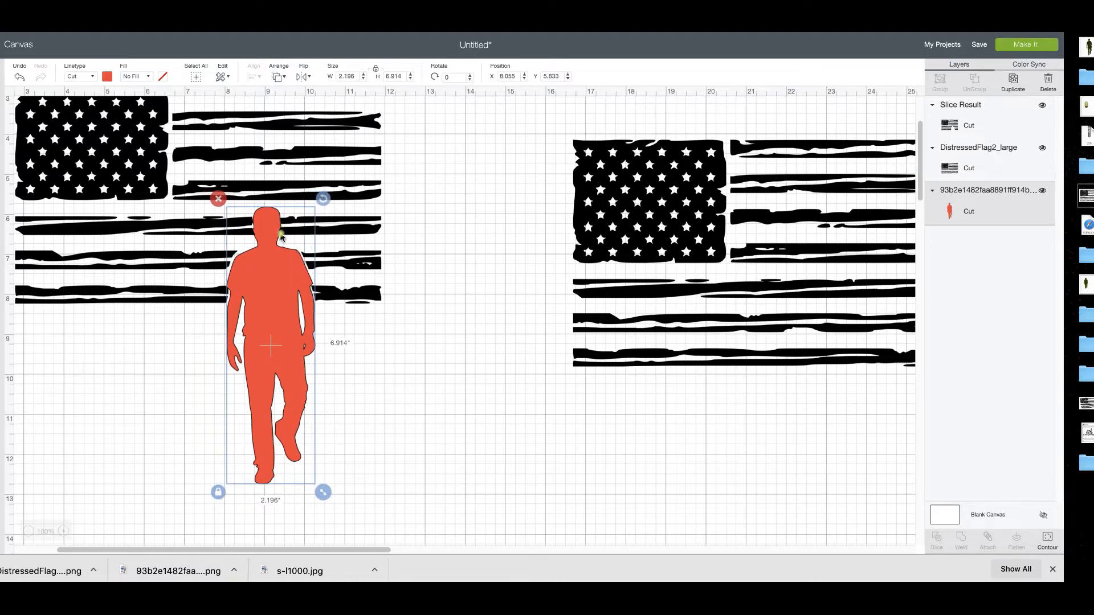
drag(323, 492, 321, 485)
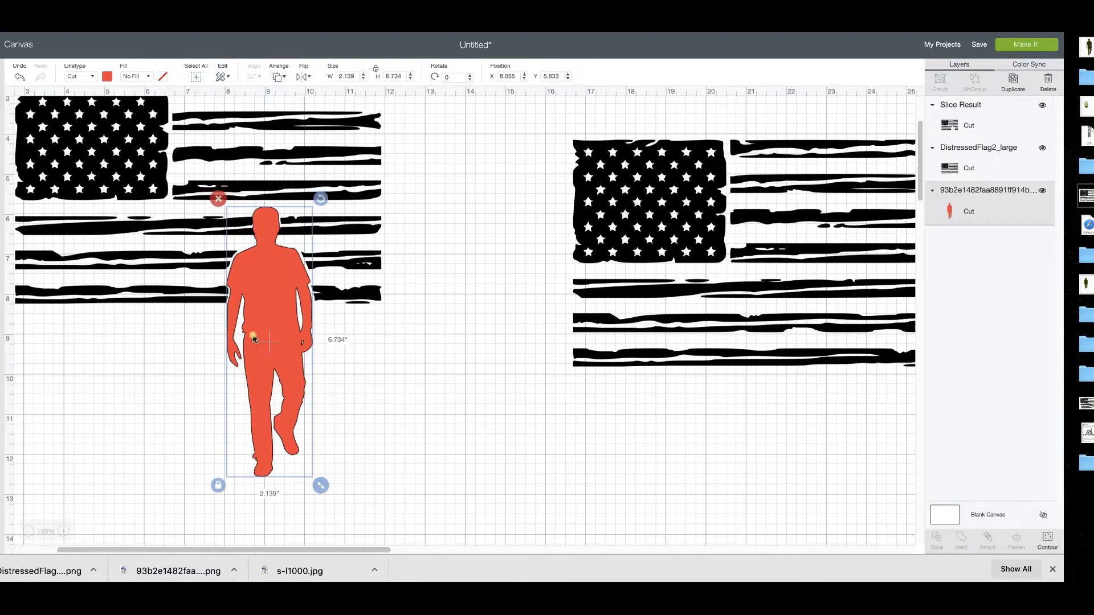
drag(259, 317, 261, 315)
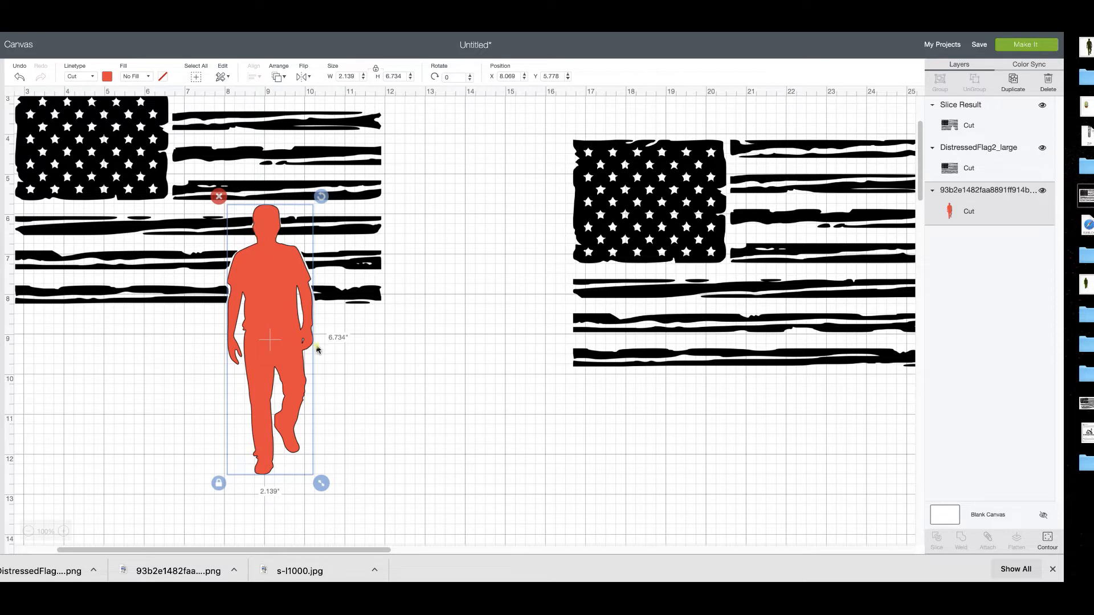
click(380, 369)
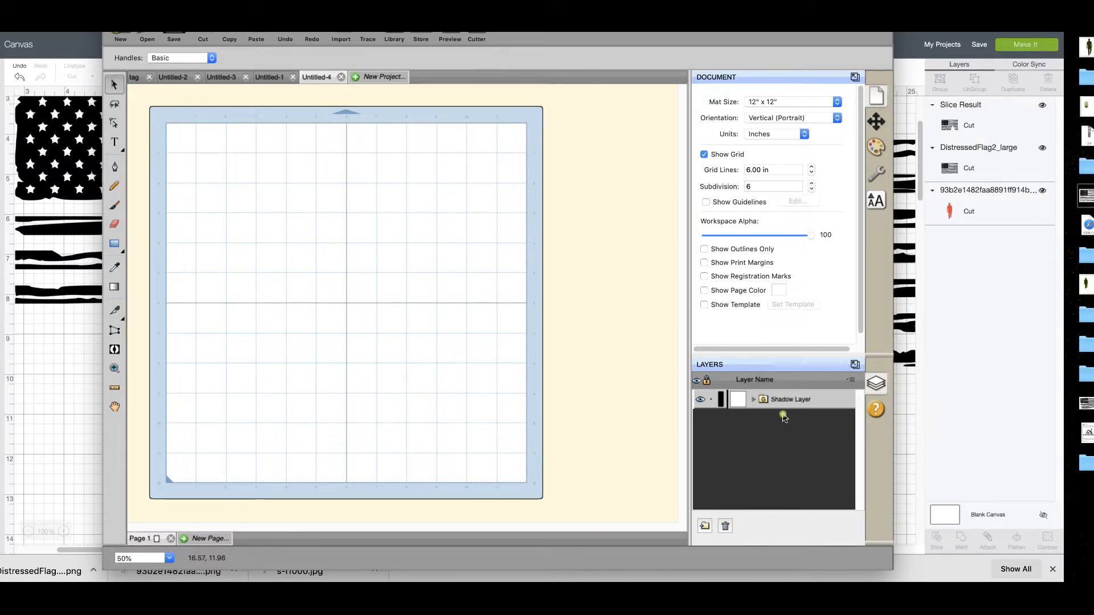
- In Sure Cuts A Lot, delete the existing Shadow Layer from the Untitled-4 project and move the window to reveal its full toolbar
click(785, 400)
click(724, 527)
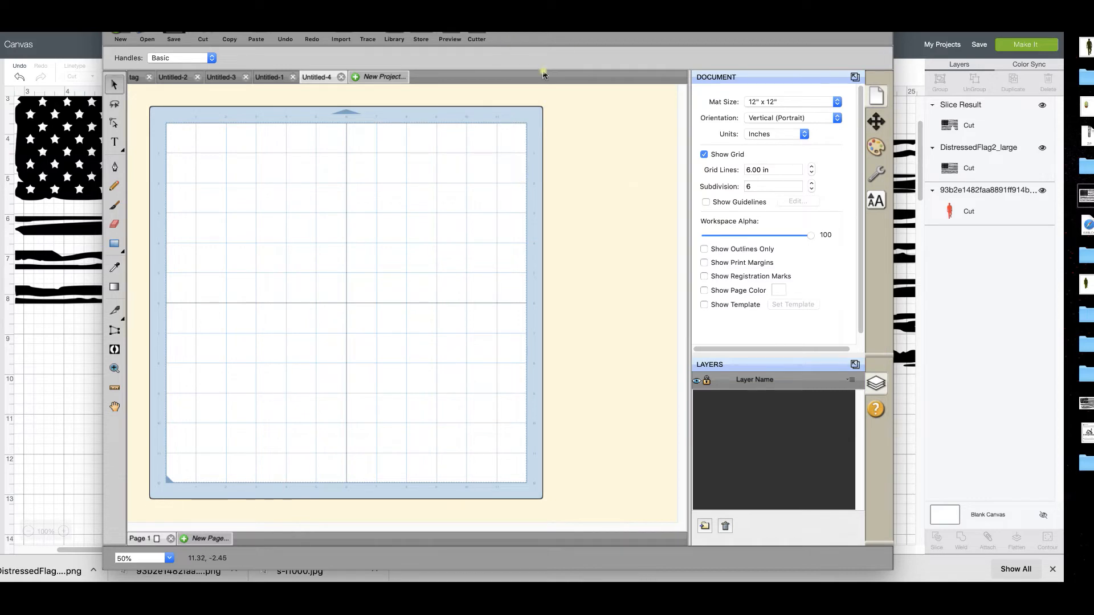
mouse_move(322, 1)
mouse_down()
mouse_move(315, 29)
mouse_move(275, 28)
mouse_up()
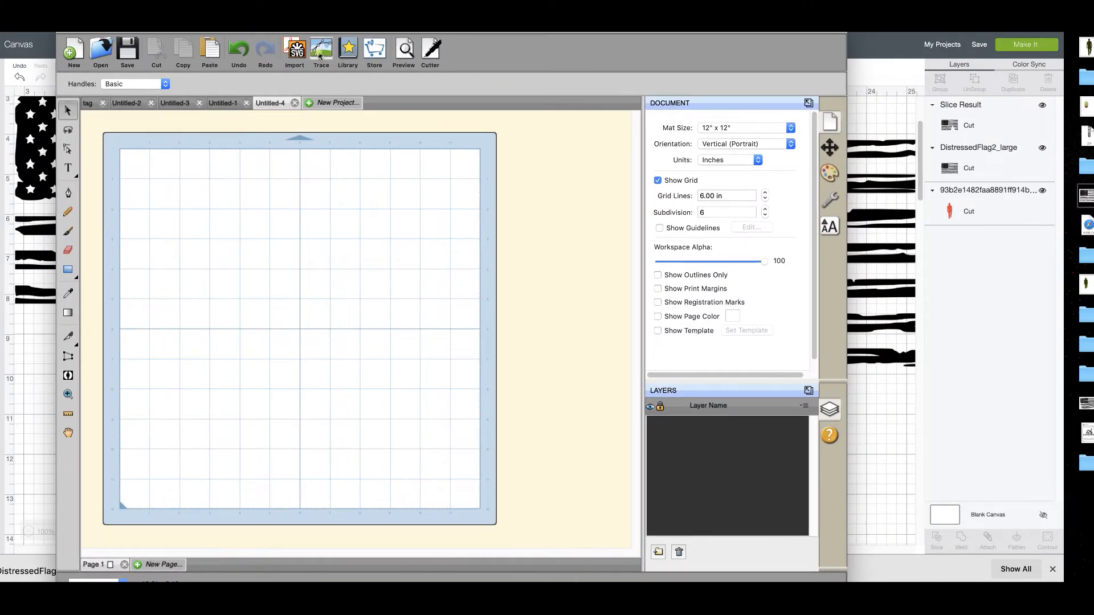
- Trace the walking man PNG from the Desktop with the default settings and place it at about X 3.7, Y 1.5 in
click(321, 51)
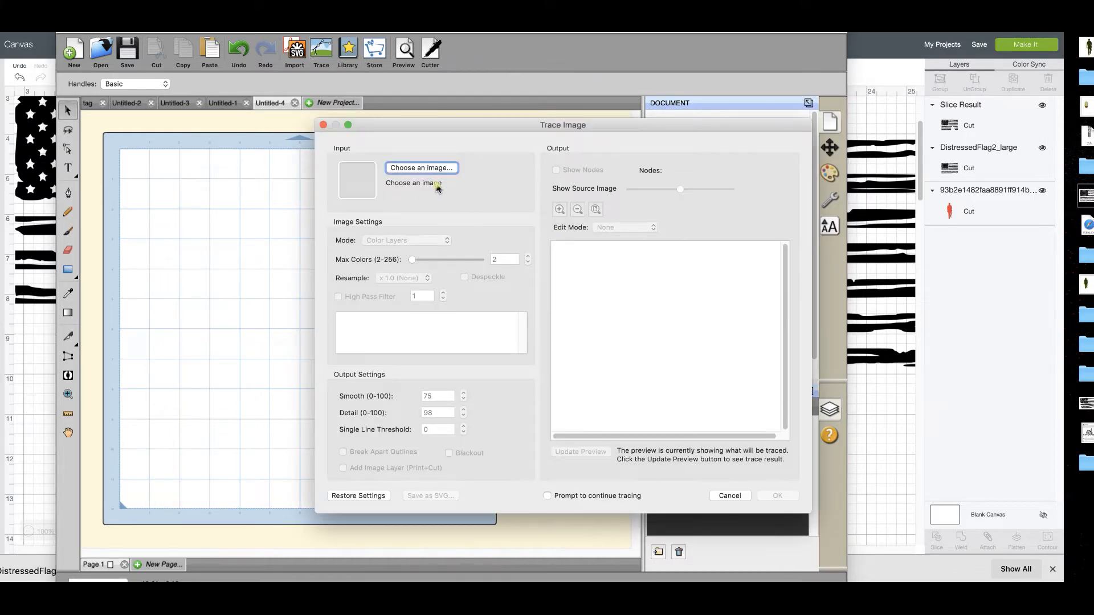
click(448, 170)
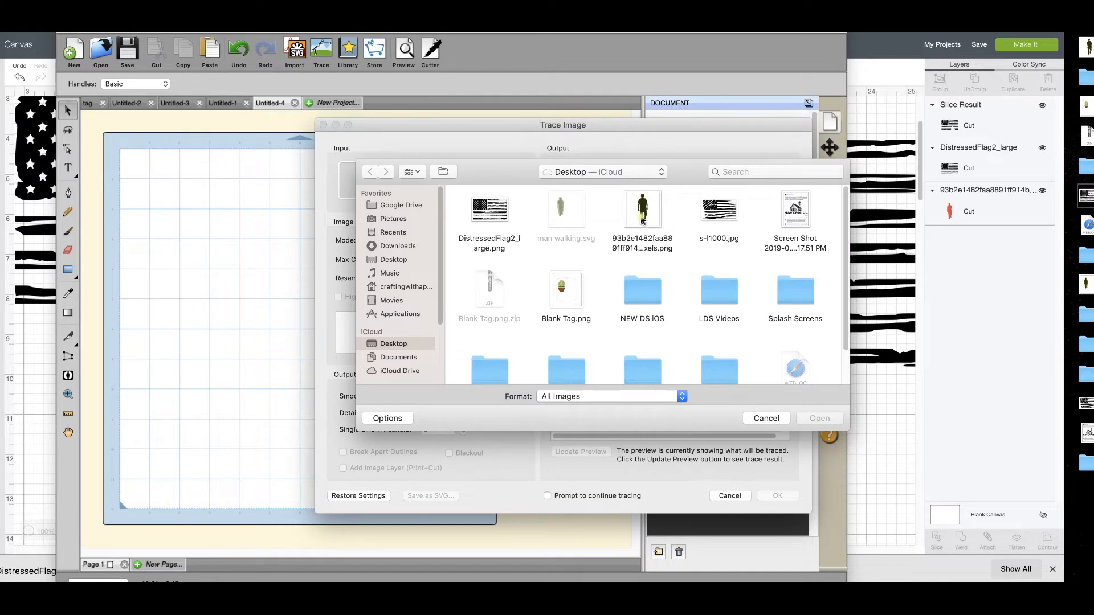
click(643, 221)
click(832, 417)
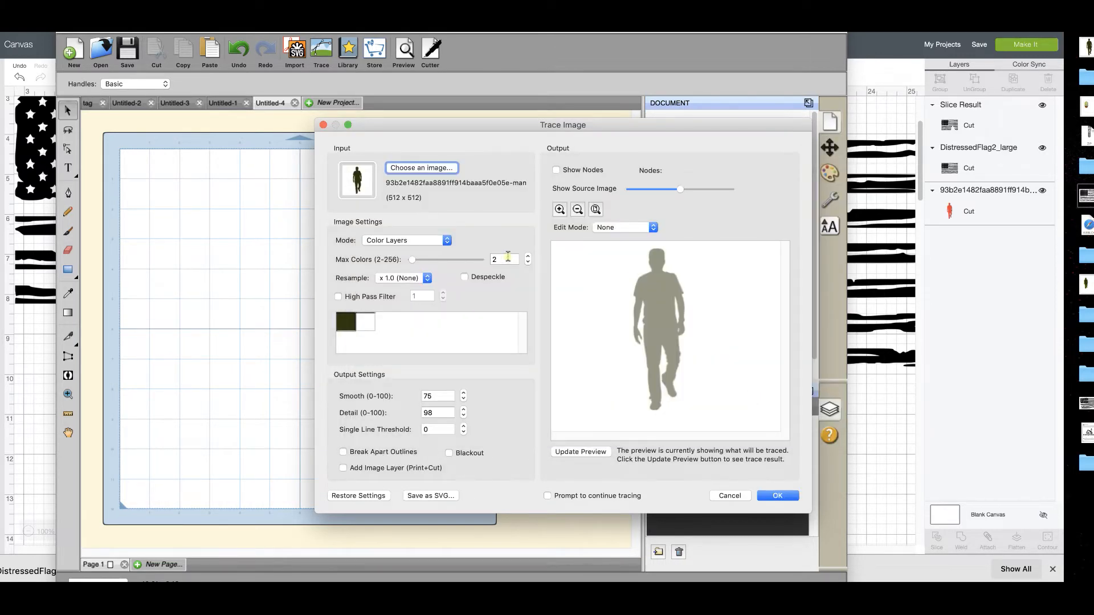
click(790, 498)
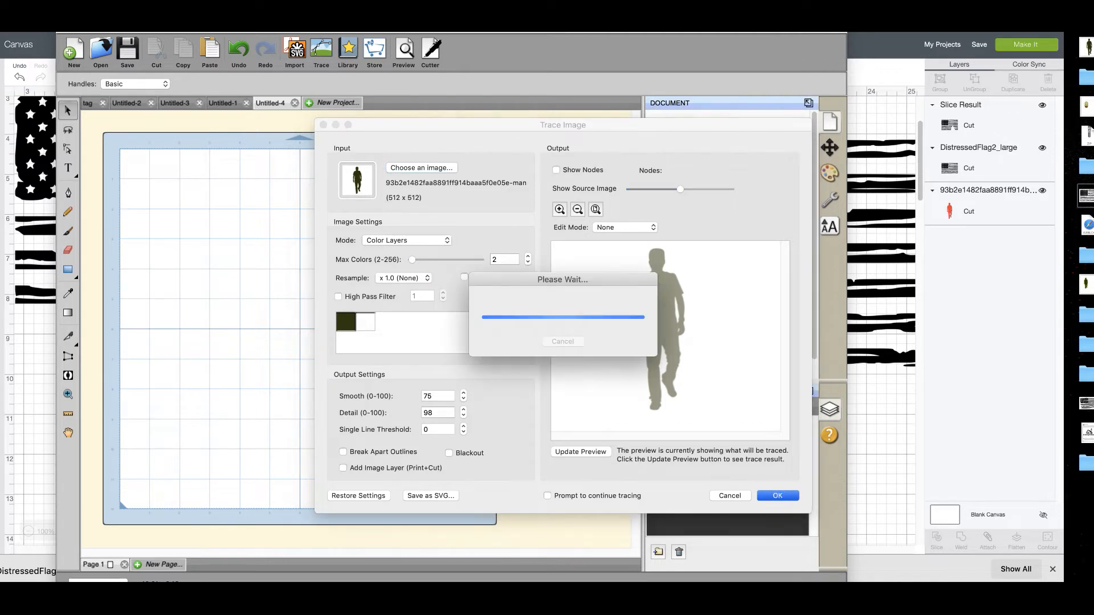
drag(255, 234, 278, 264)
- Add a shadow to the traced man with size 0.050 in, a layer count of 5 and red (FF0000) as its color
right_click(275, 260)
mouse_move(306, 296)
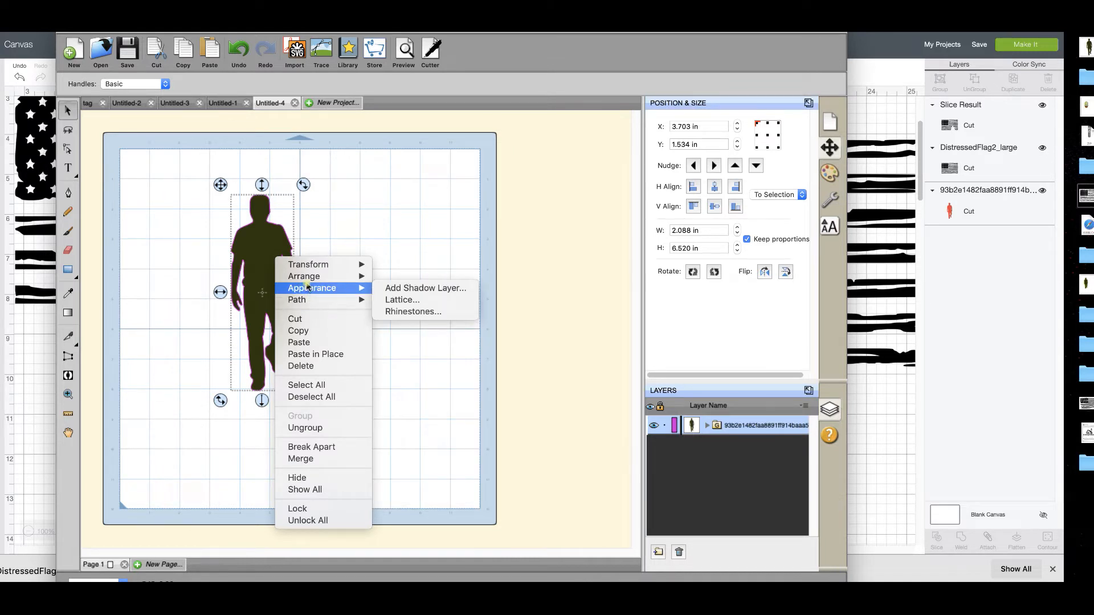
click(414, 291)
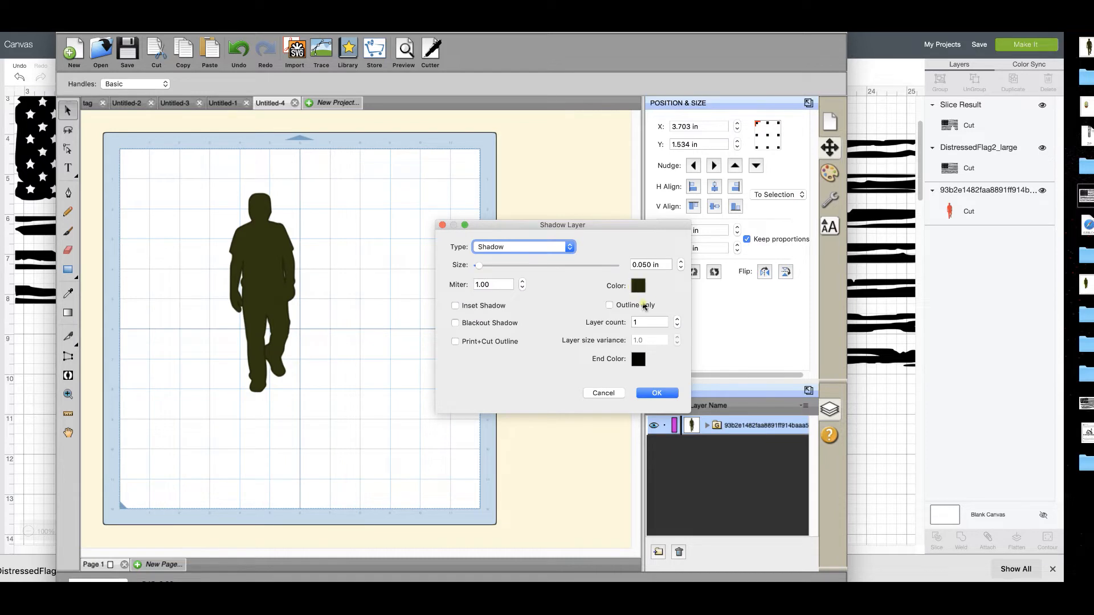
click(634, 323)
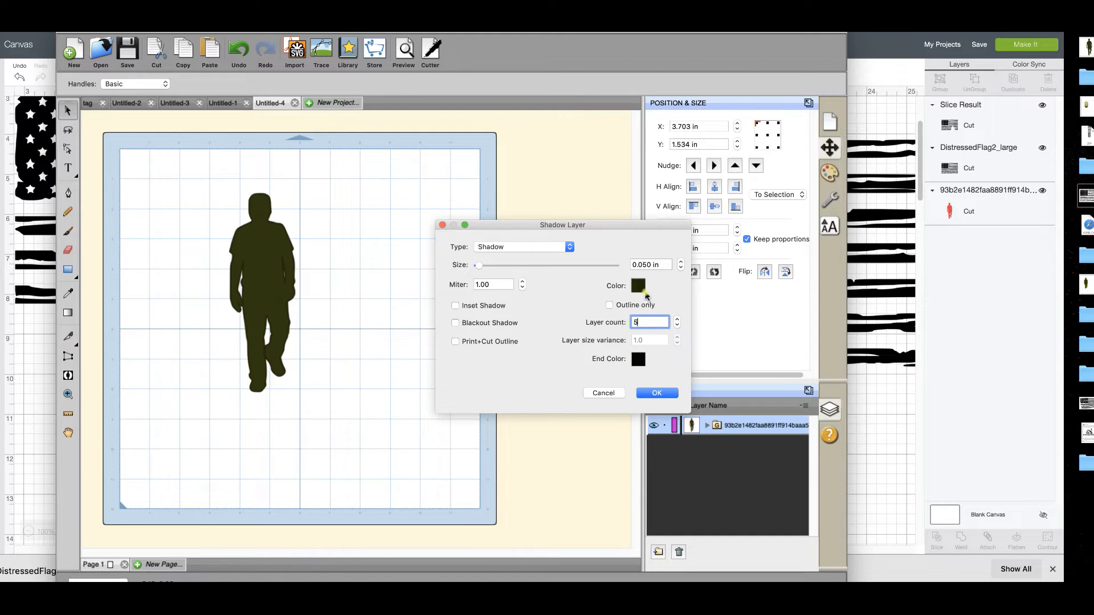
click(643, 290)
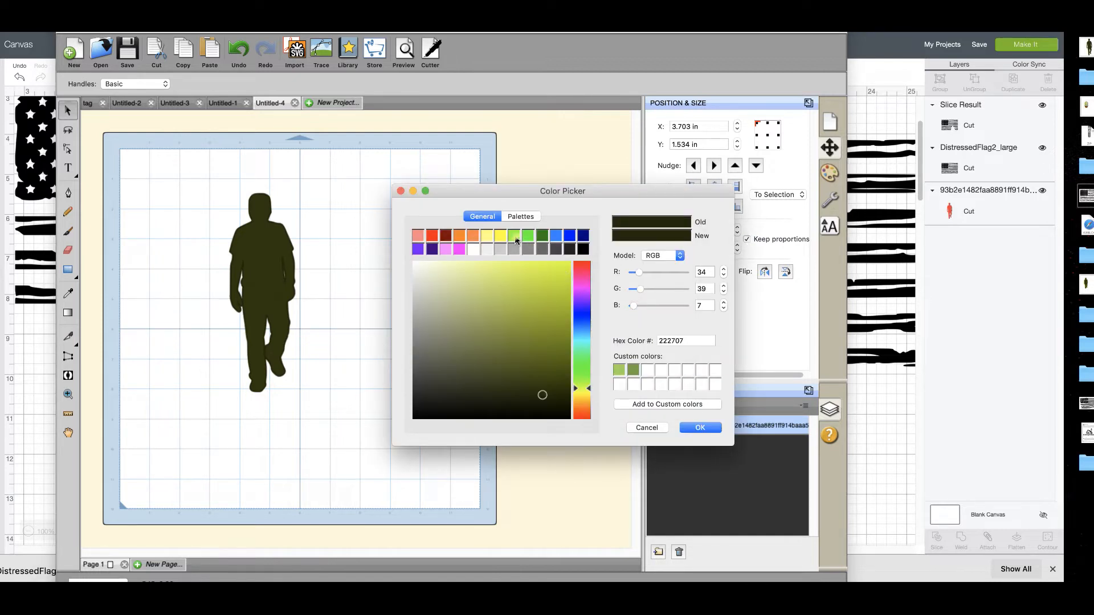
click(430, 236)
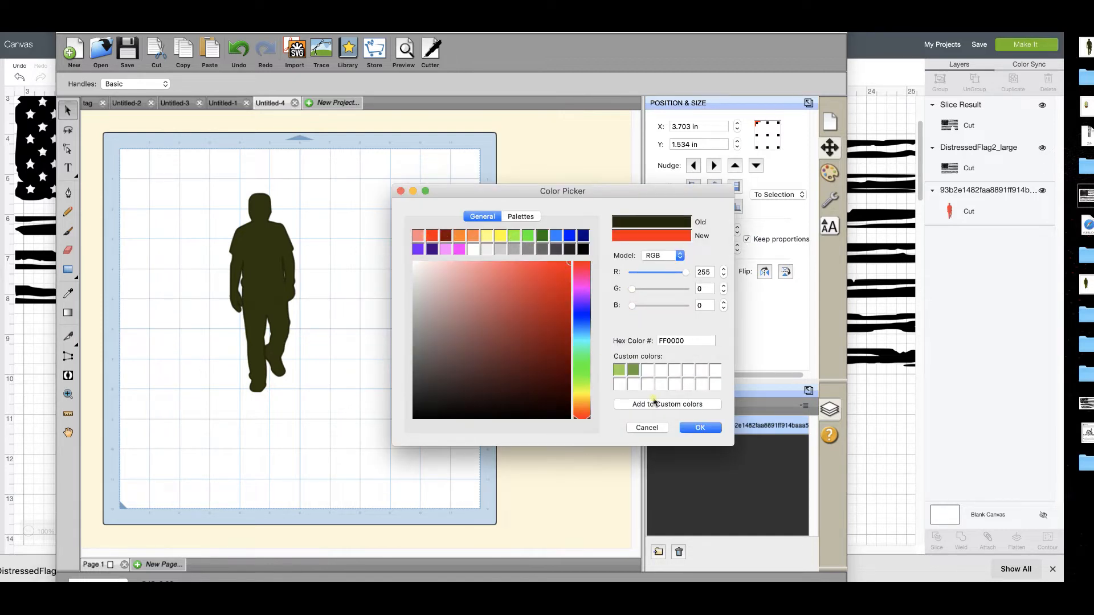
click(700, 430)
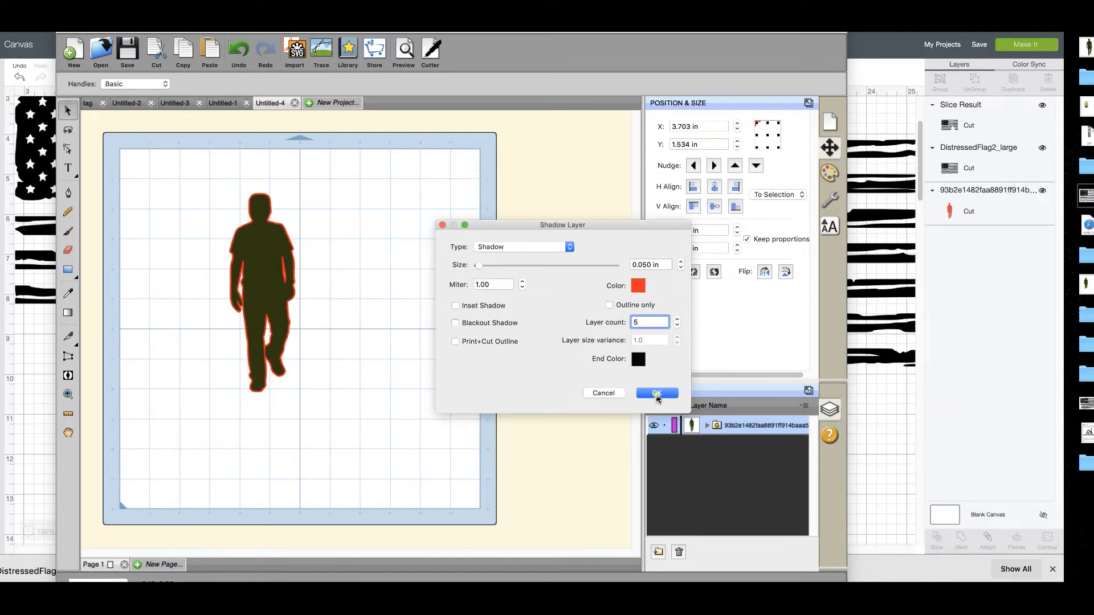
click(657, 394)
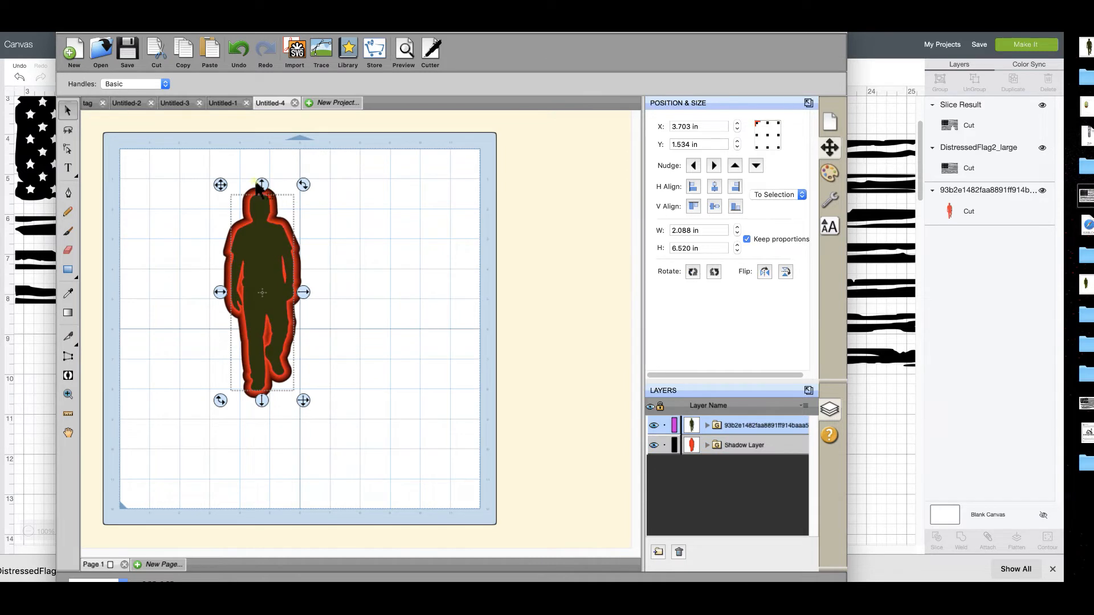
- Export the design to the Desktop as the Design Space compatible SVG "man walking", replacing the existing file
click(379, 420)
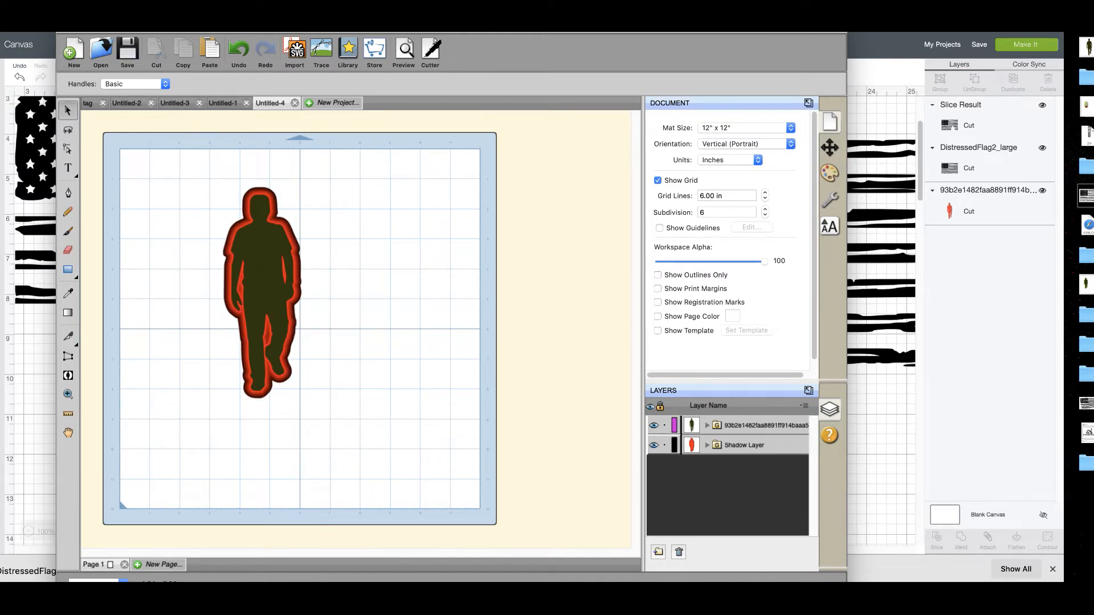
click(49, 23)
click(85, 90)
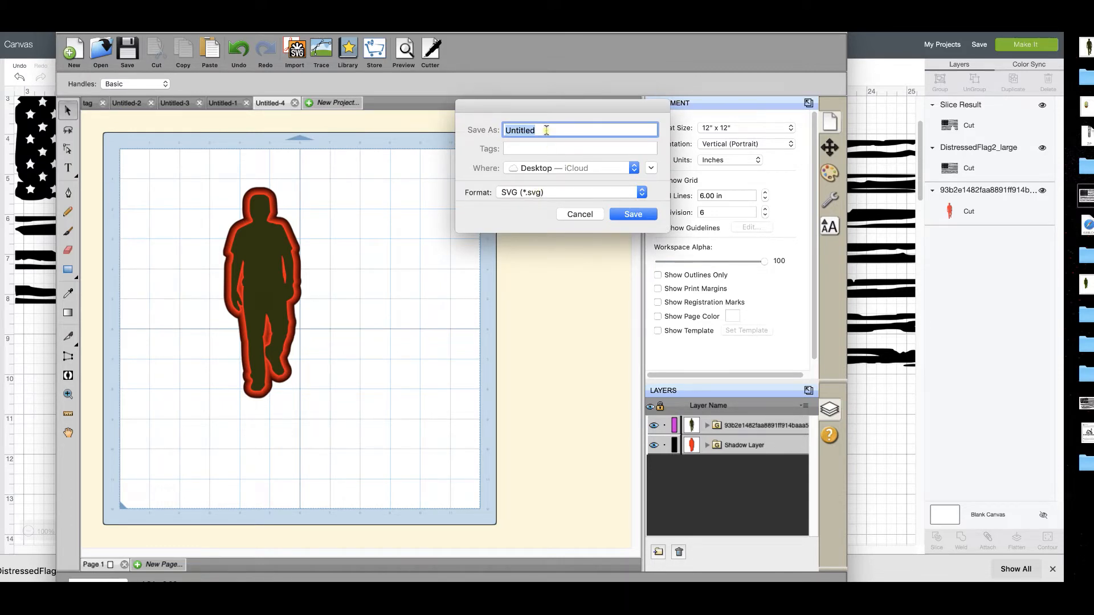
text(Man walking)
click(632, 213)
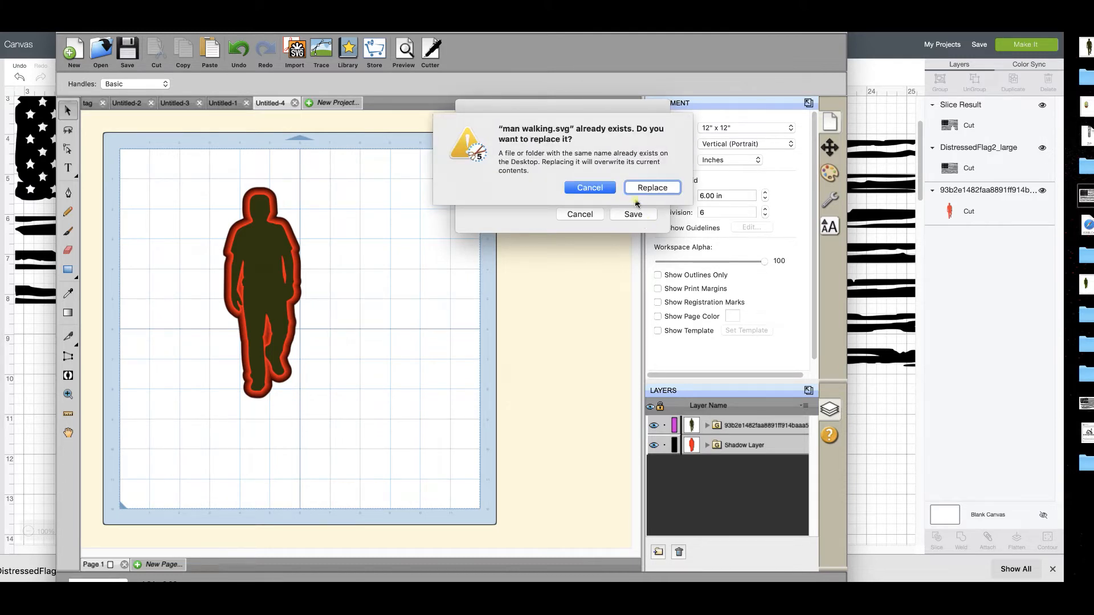
key(Return)
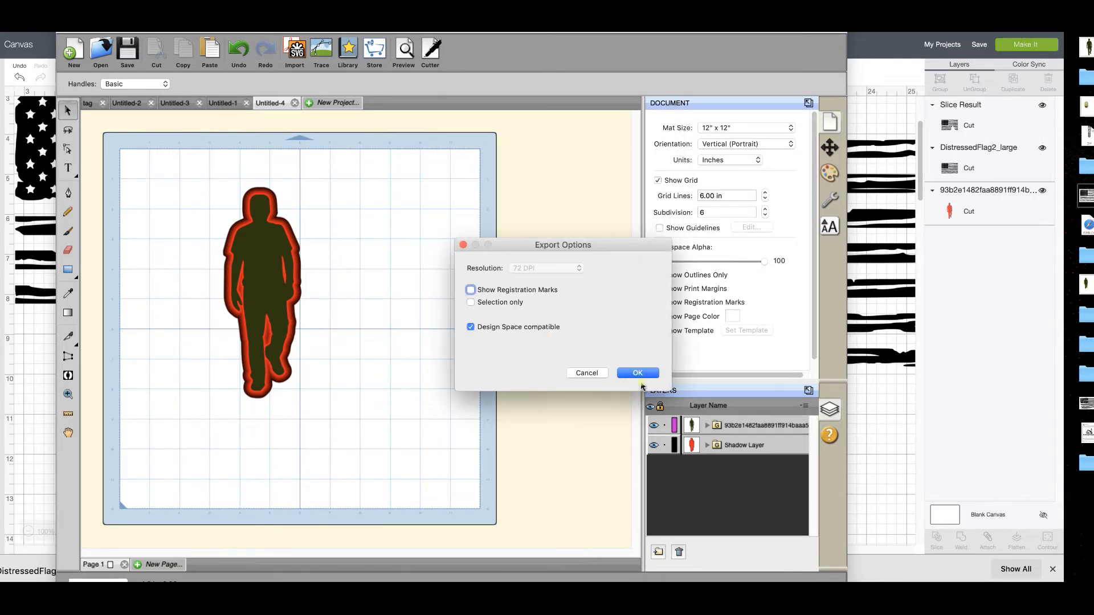
click(639, 373)
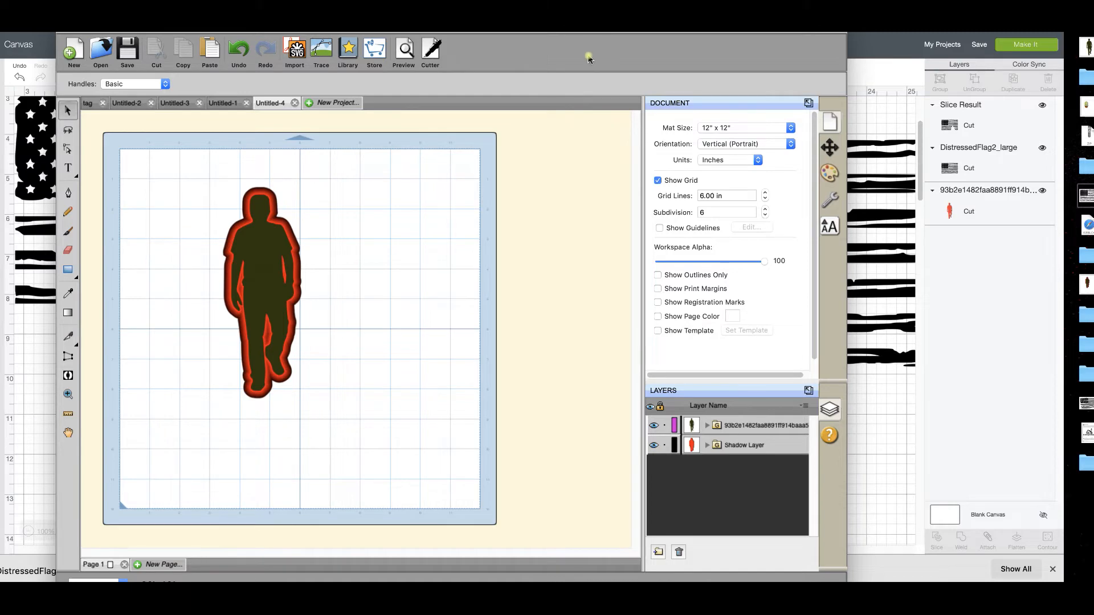
- Switch to Cricut Design Space, remove the sliced flag and red man, and move the intact flag to about X 7.2, Y 4.1 in
drag(563, 32, 1093, 63)
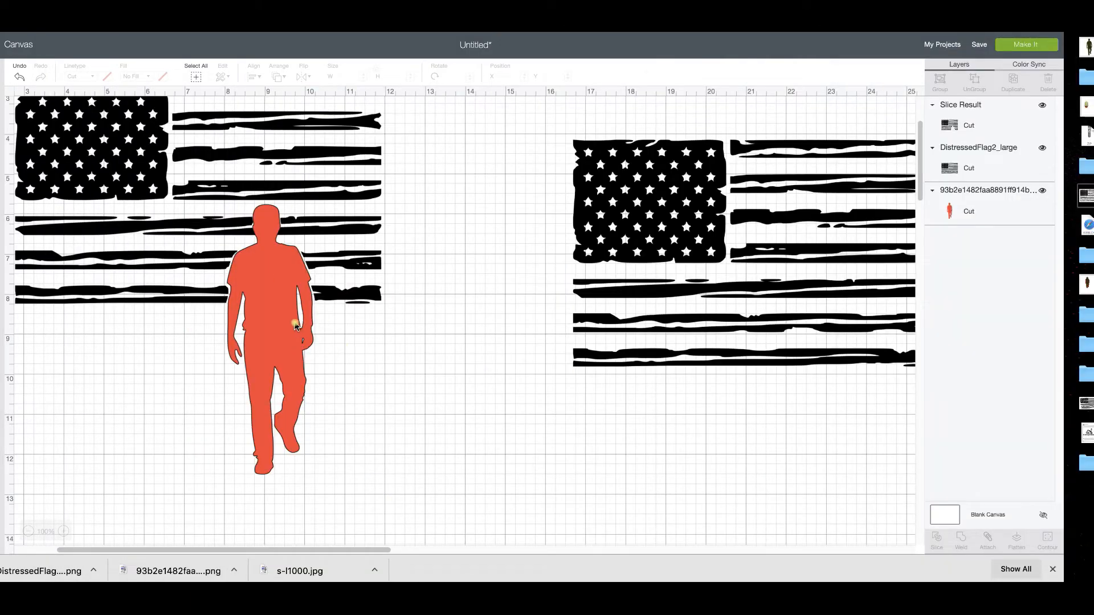
drag(386, 329, 249, 257)
drag(159, 207, 217, 285)
click(64, 146)
drag(668, 247, 380, 242)
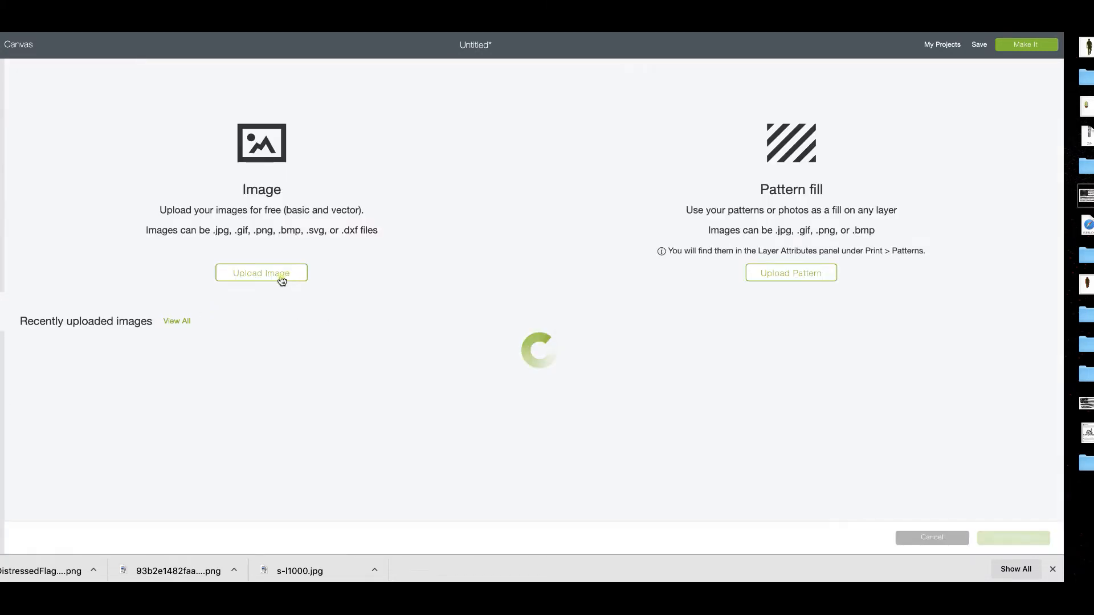
- Upload "Man walking.svg" from the Desktop and insert it onto the canvas
click(279, 275)
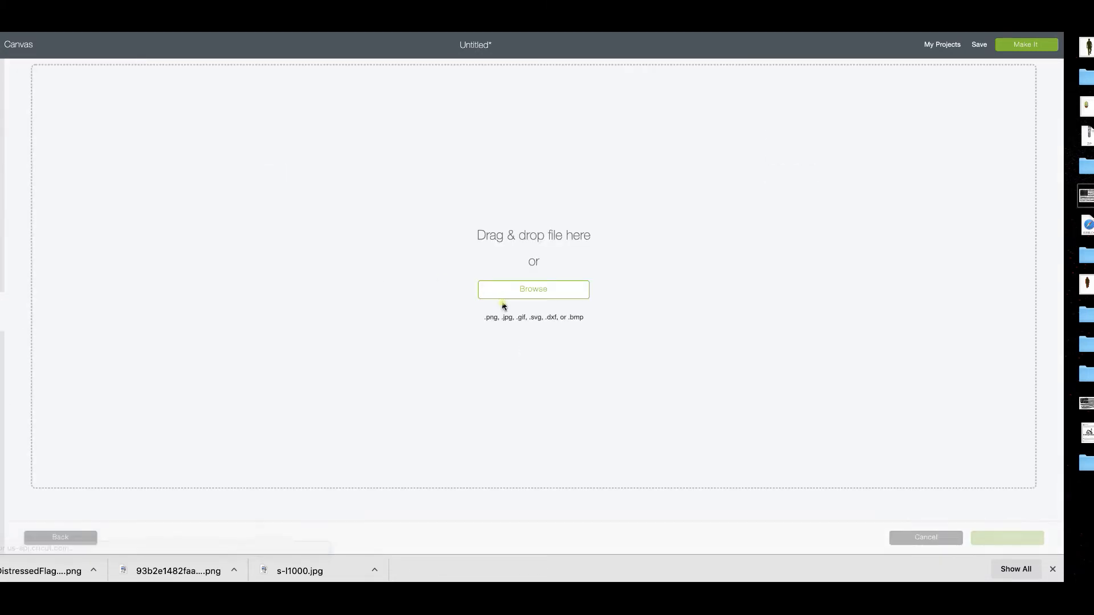
click(519, 301)
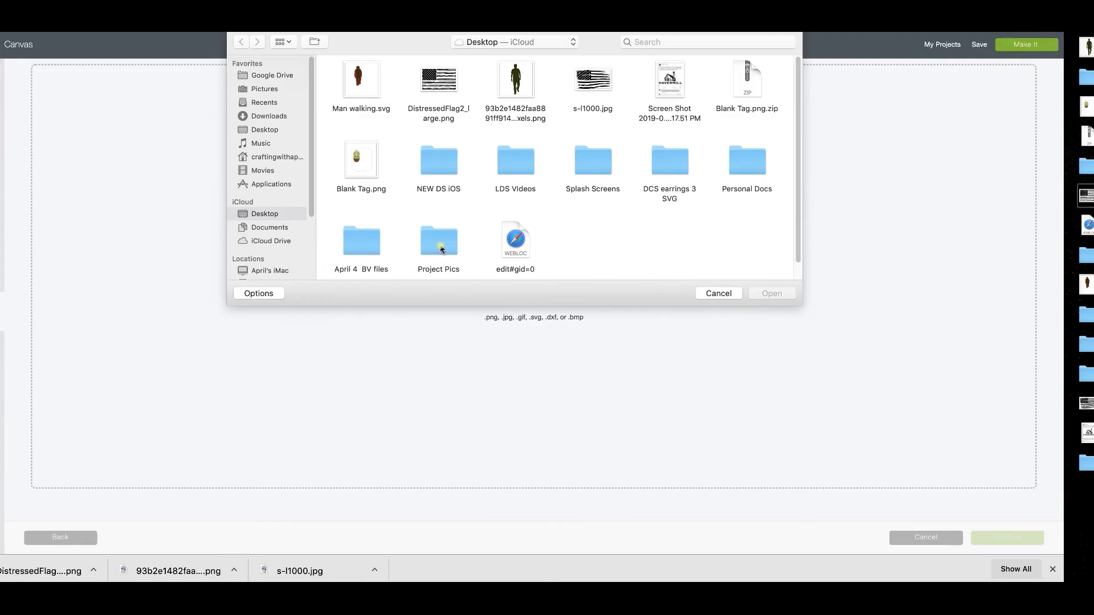
click(376, 85)
click(769, 294)
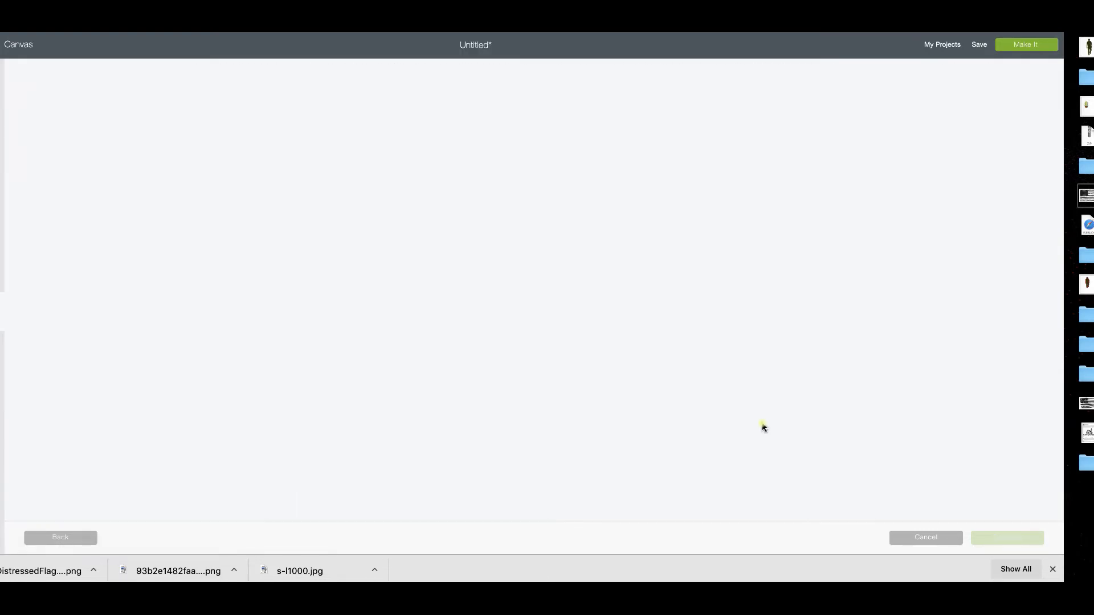
click(1001, 543)
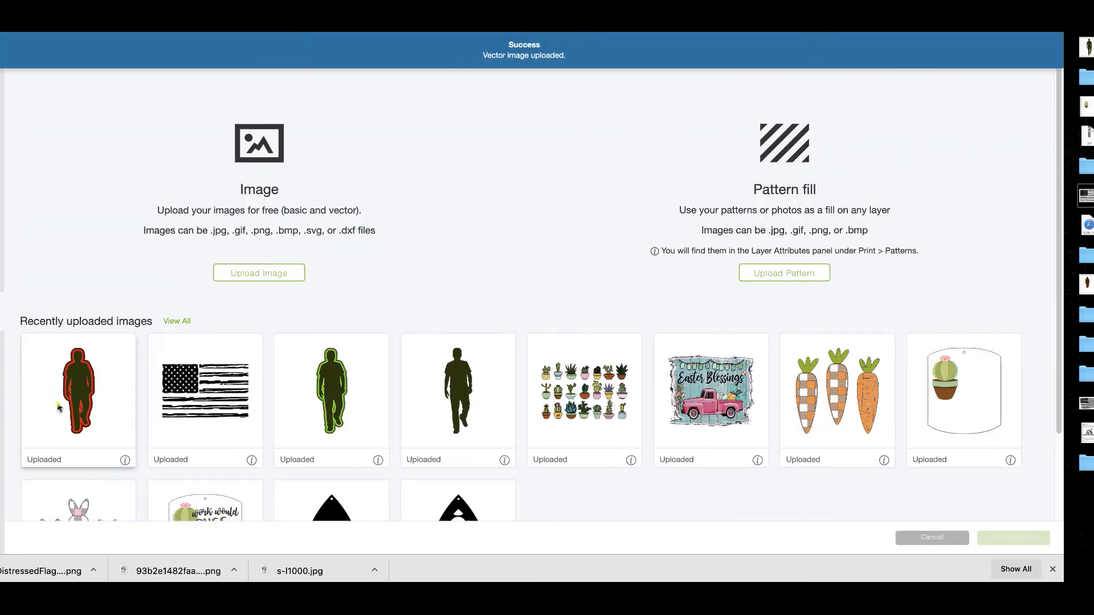
click(96, 395)
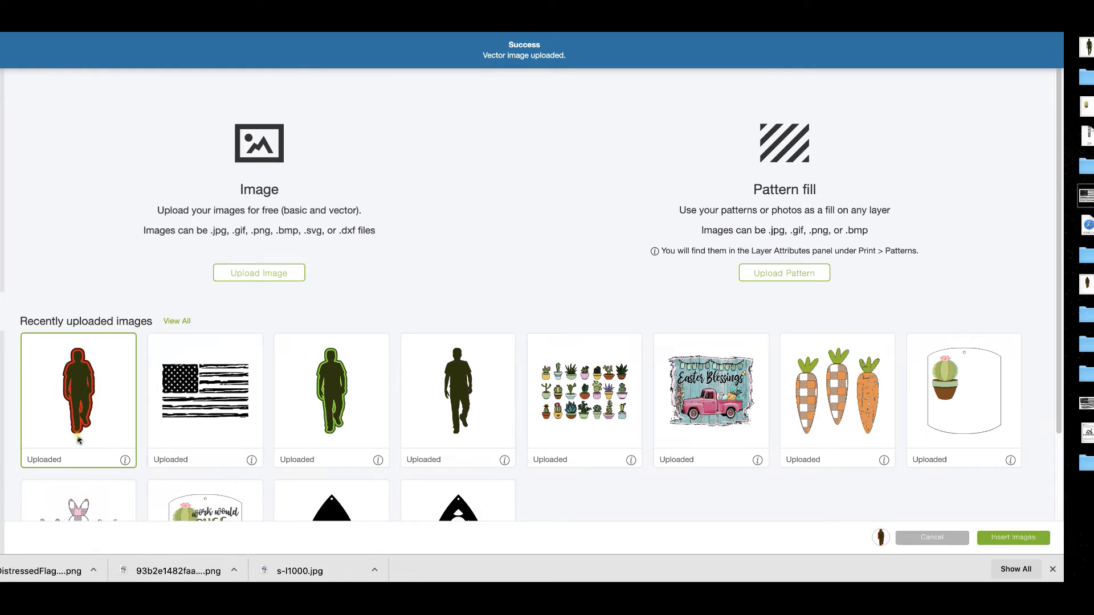
click(1005, 538)
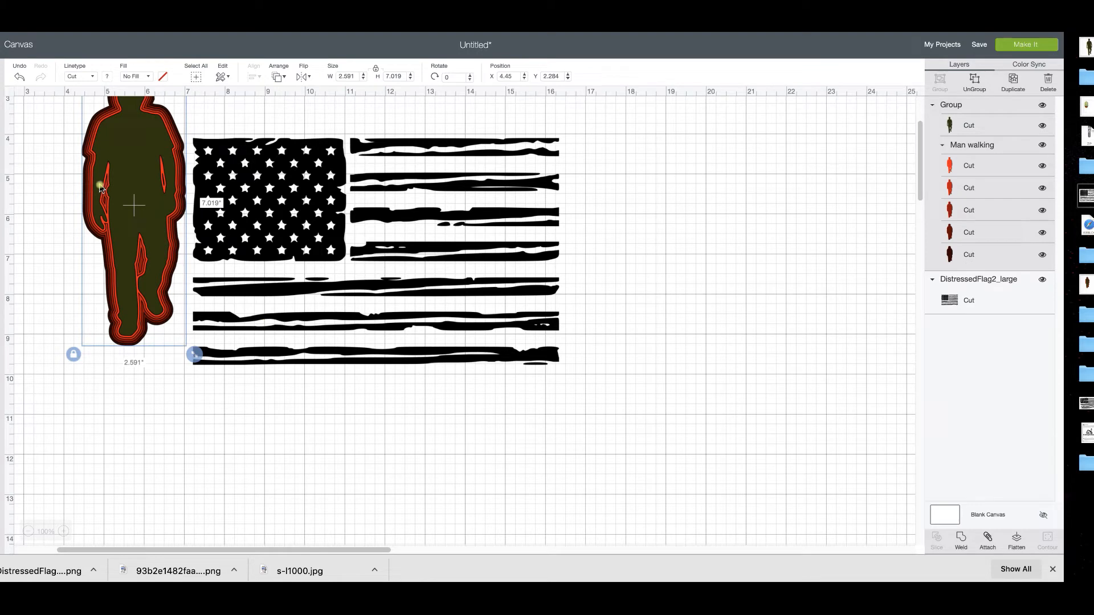
- Move the layered man beside the flag, duplicate him, and place the working original at about X 18.1, Y 4.4 in
drag(99, 189, 718, 274)
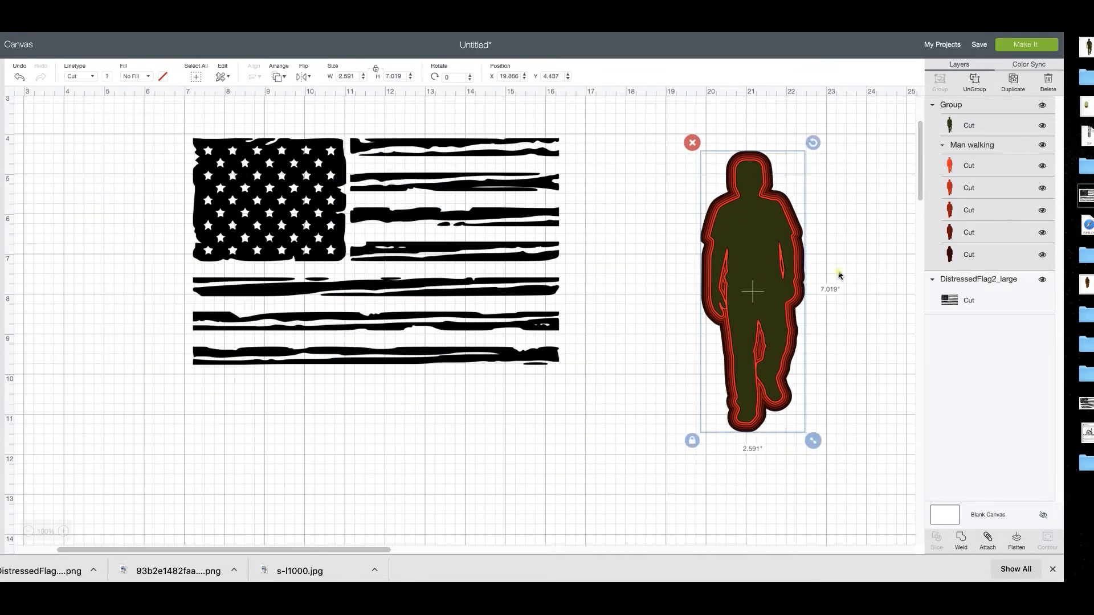
click(1014, 92)
drag(776, 282, 700, 267)
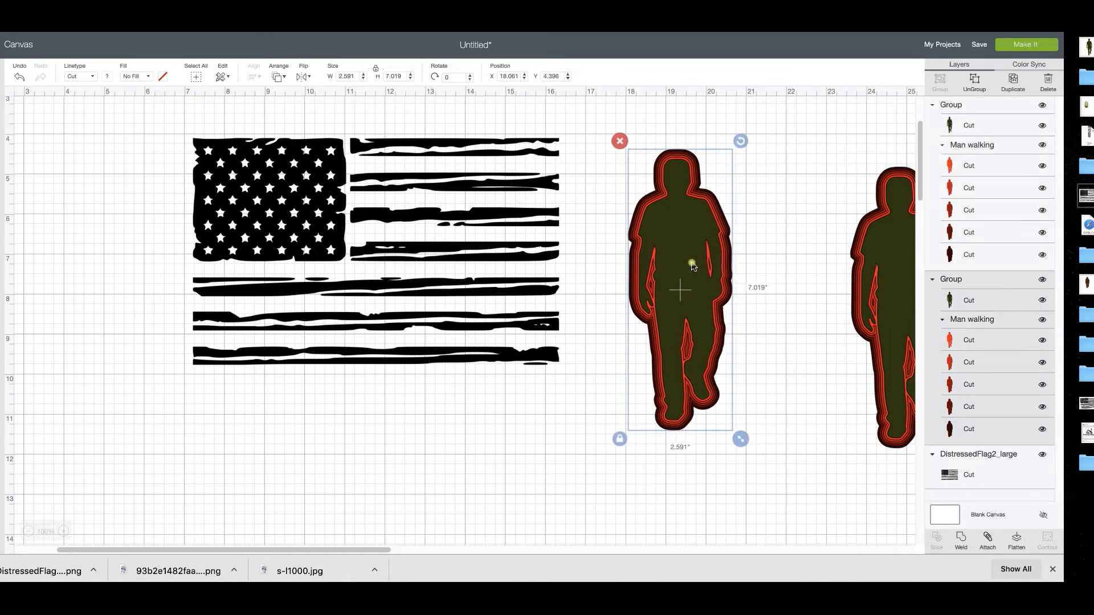
- Duplicate the flag and set the copy over the spare man at about X 23.5, Y 4.9 in
click(500, 252)
click(1015, 92)
drag(235, 246, 888, 270)
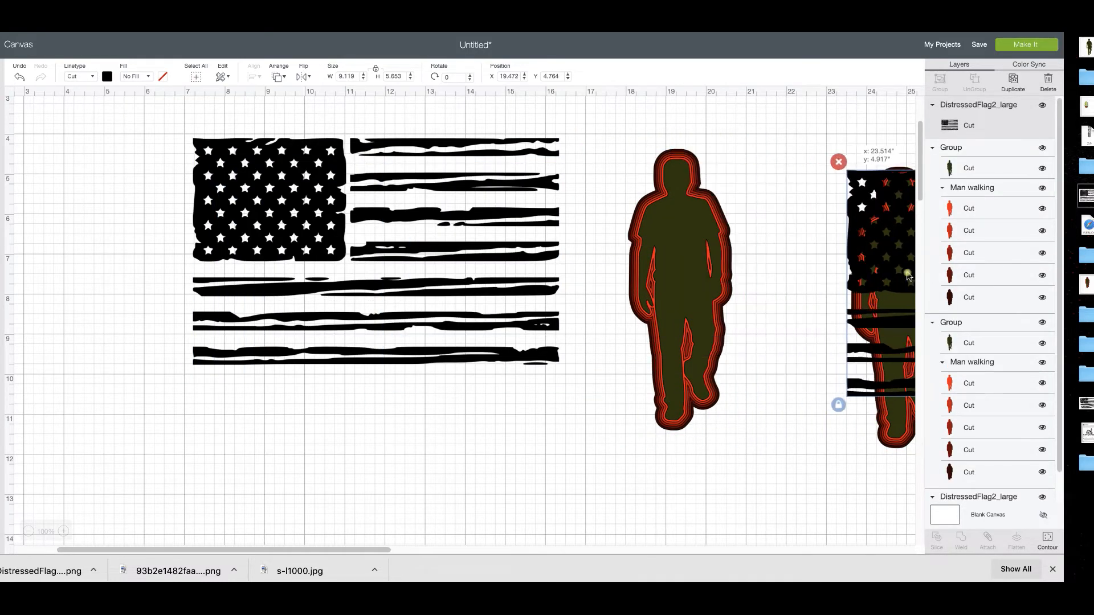
- Ungroup the working man, pull the dark green silhouette off its shadows, and ungroup the shadow layers
click(696, 287)
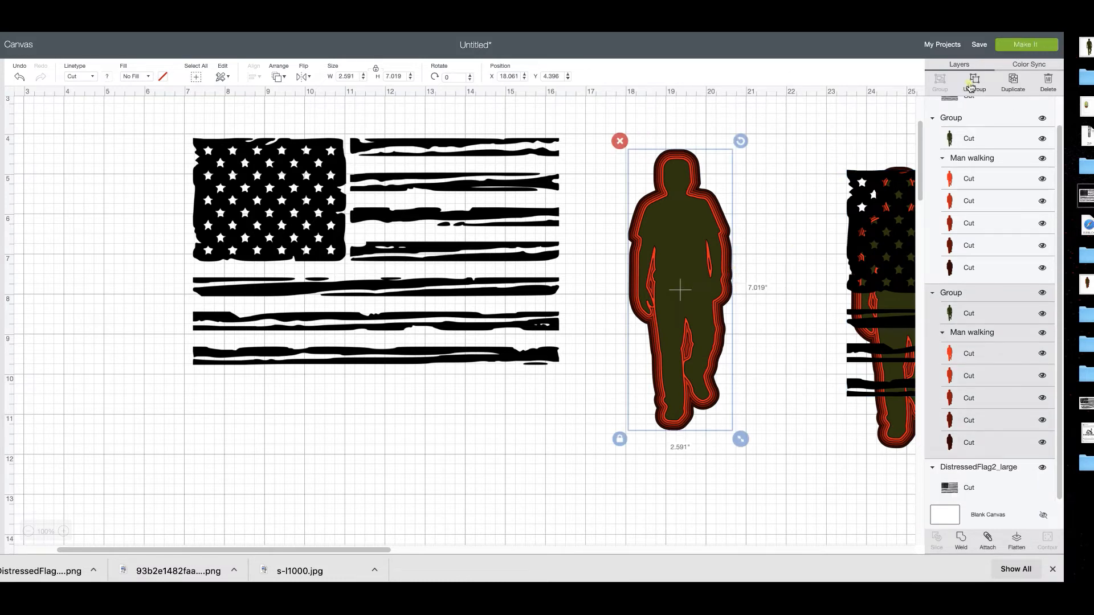
click(973, 81)
drag(713, 313, 590, 344)
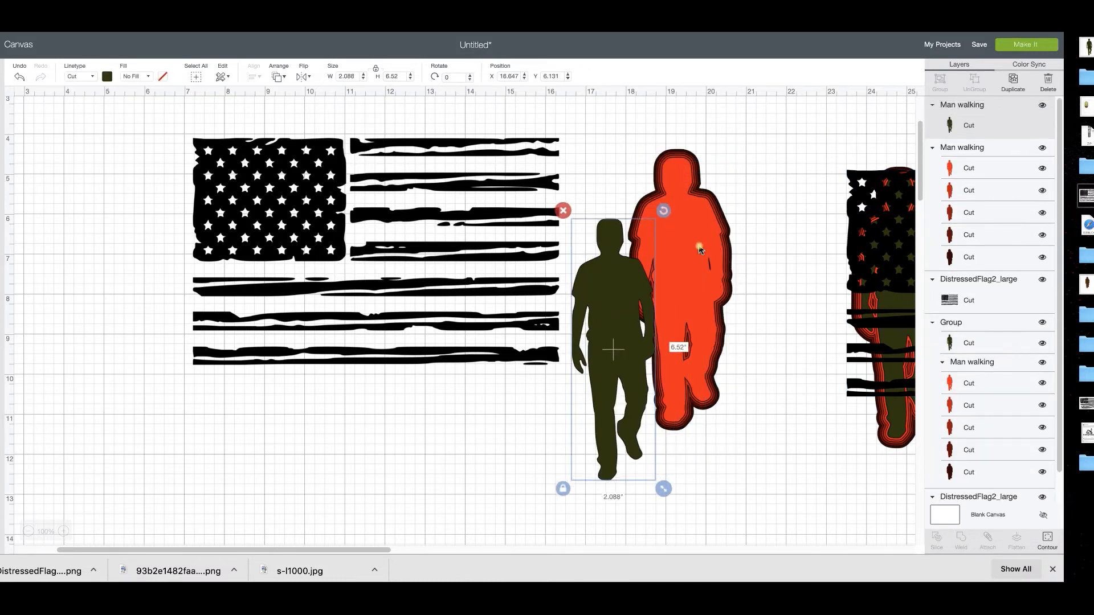
click(683, 279)
click(980, 94)
- Move the two smallest red shadow silhouettes onto the flag and set the green man below the remaining shadows
drag(628, 329, 710, 431)
drag(639, 265, 414, 366)
drag(696, 298, 335, 382)
scroll(491, 410, up, 1)
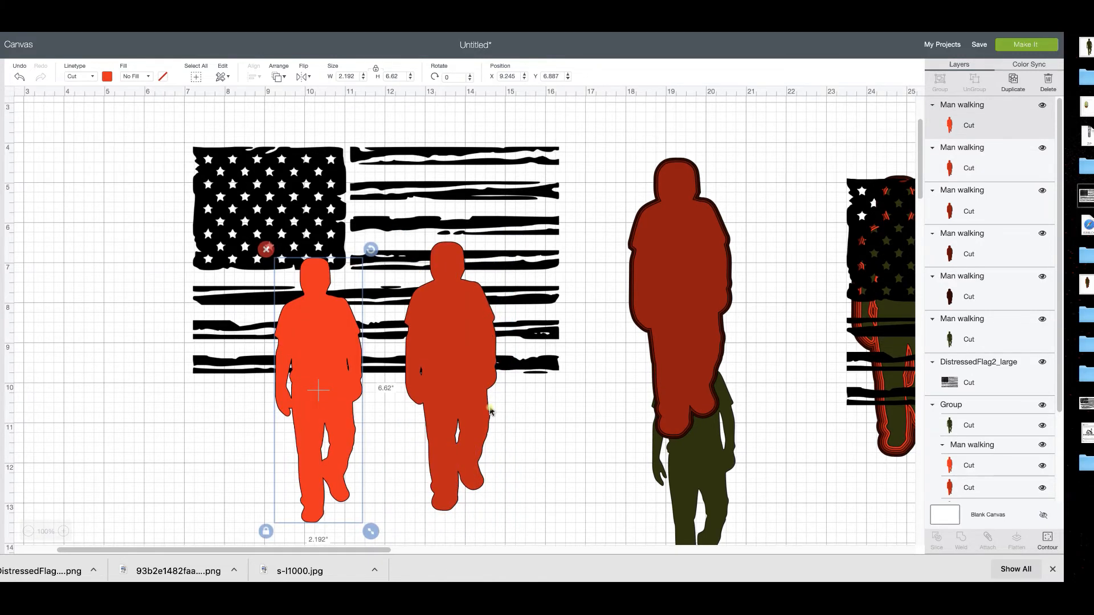
- Bring the green man to the front and center him over the second shadow at about X 12.6, Y 6.6 in
drag(669, 461, 386, 329)
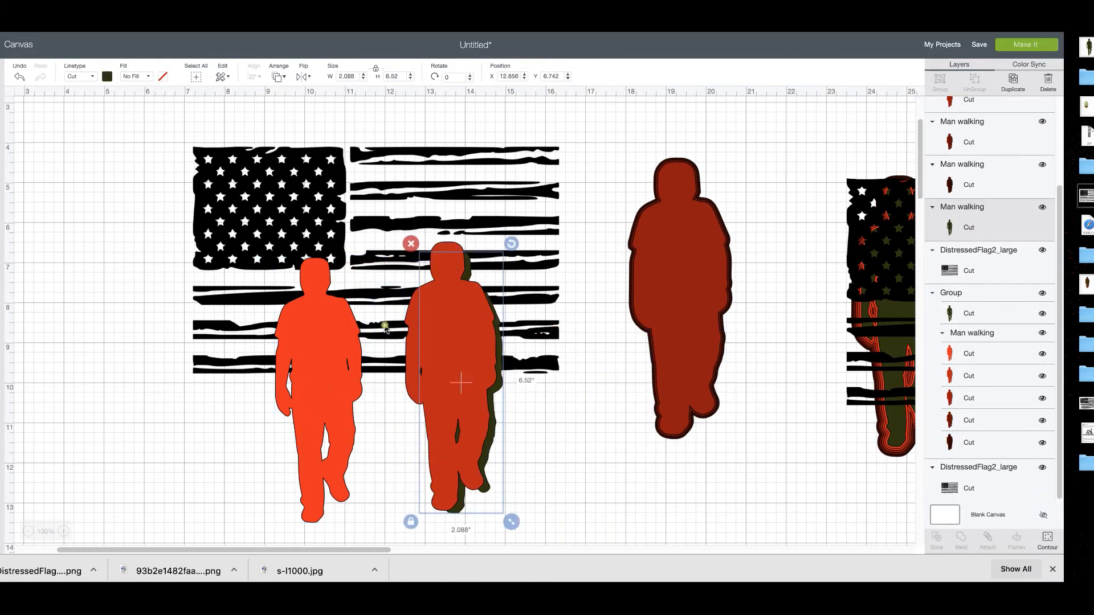
click(278, 77)
click(302, 146)
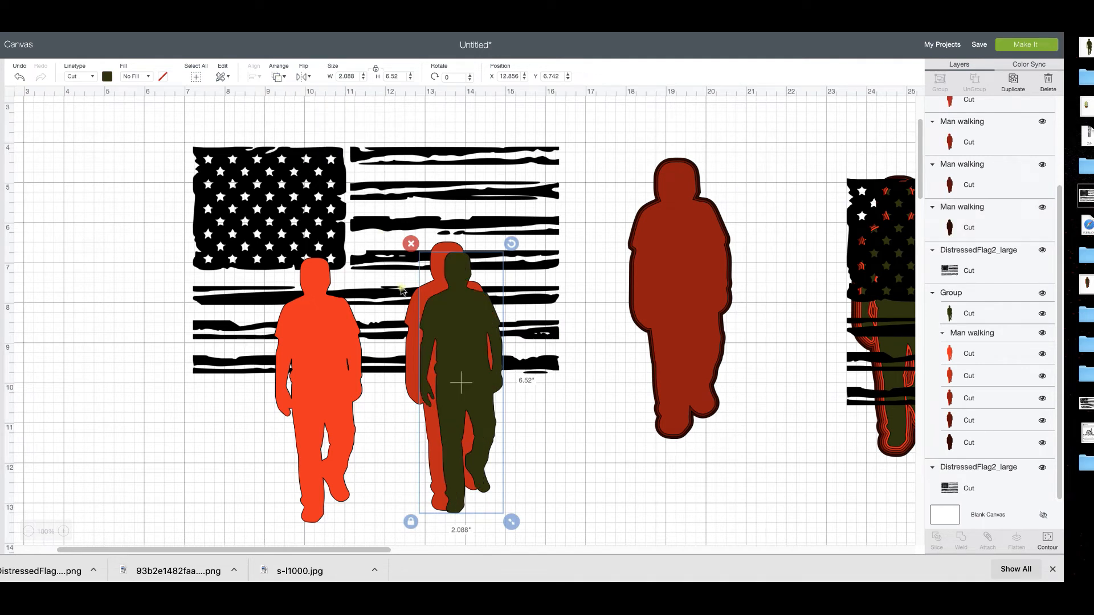
drag(454, 354, 447, 349)
- Move the smallest red shadow off the flag onto the unused shadows at about X 18.2, Y 4.5 in
drag(309, 329, 713, 370)
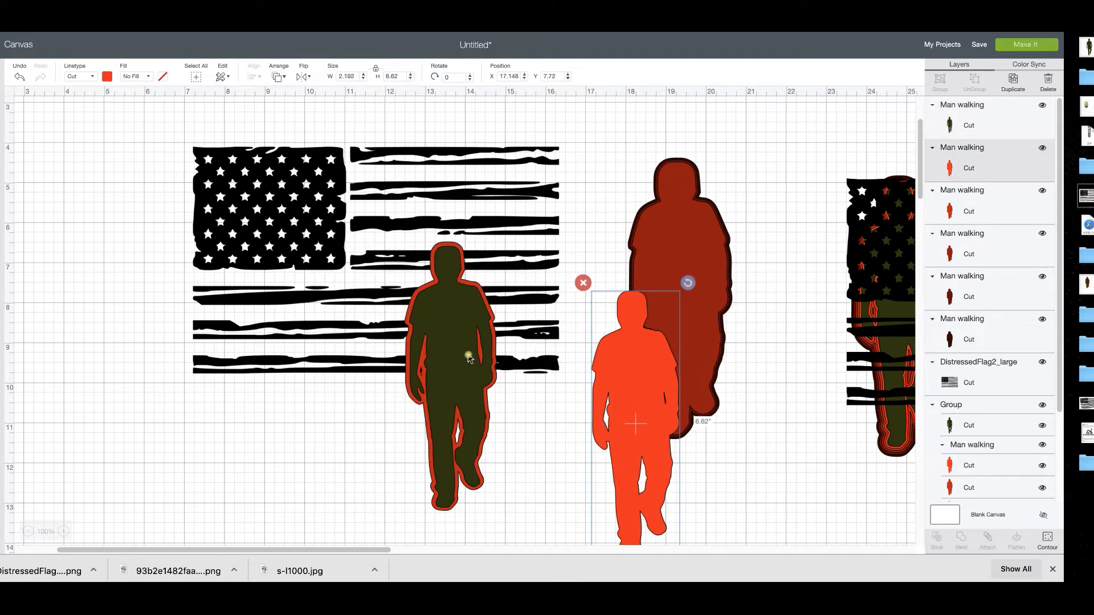
drag(630, 364, 673, 235)
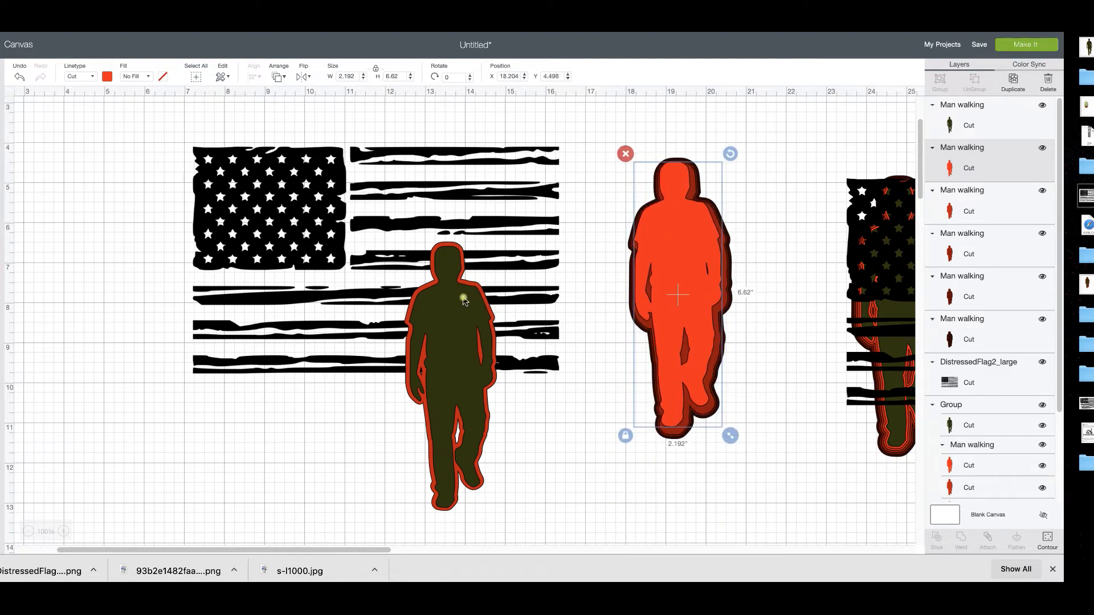
click(560, 480)
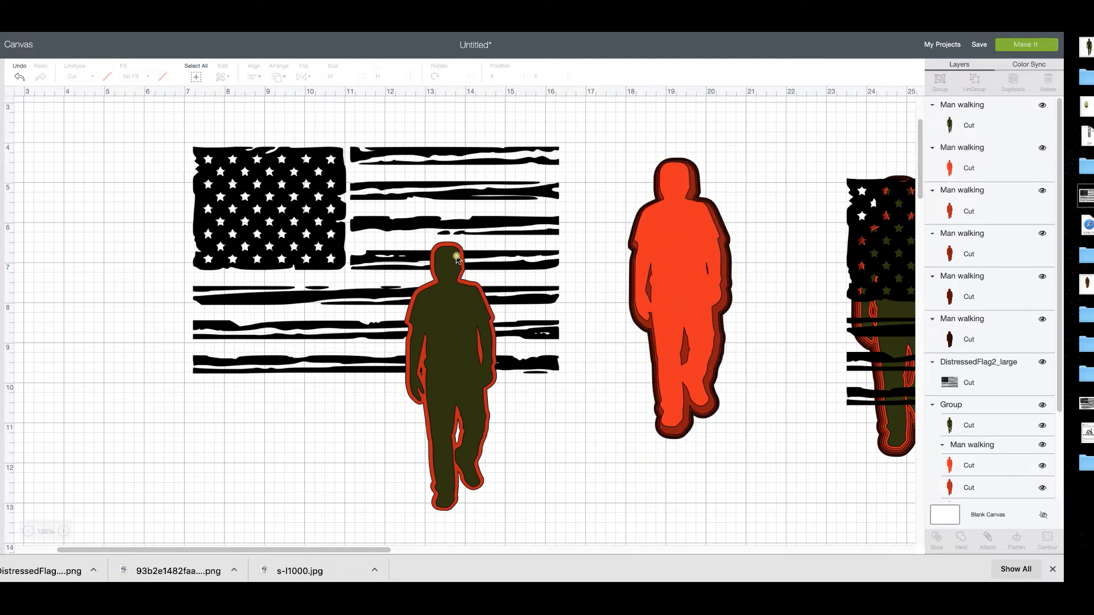
- Slice the flag with the red shadow silhouette behind the green man
click(460, 256)
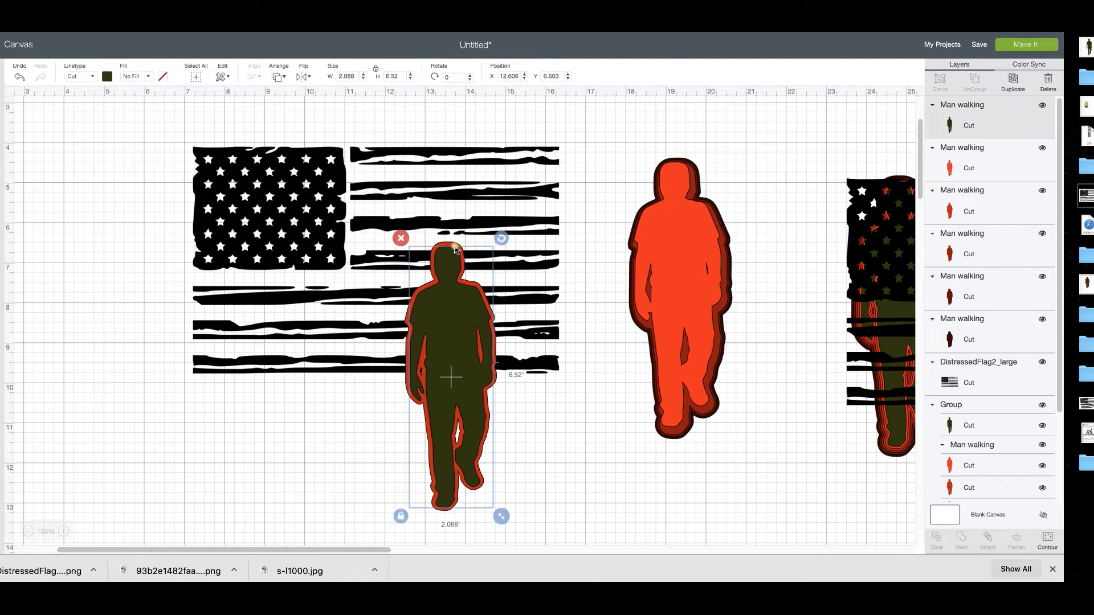
click(527, 171)
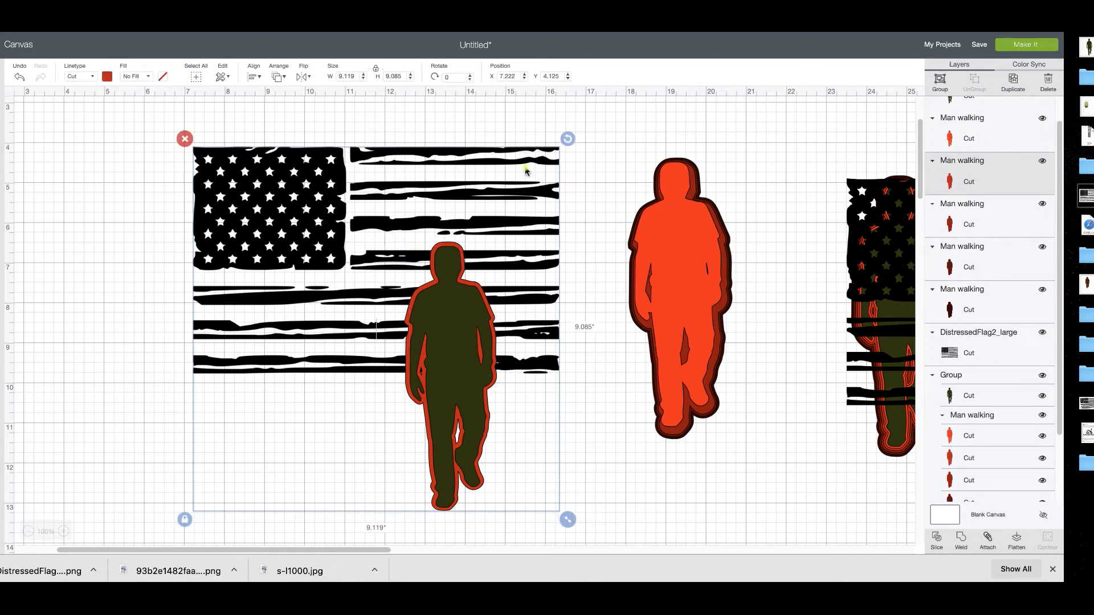
click(937, 540)
- Delete the red overlap, the red silhouette and the black flag pieces the slice left around the man
click(427, 301)
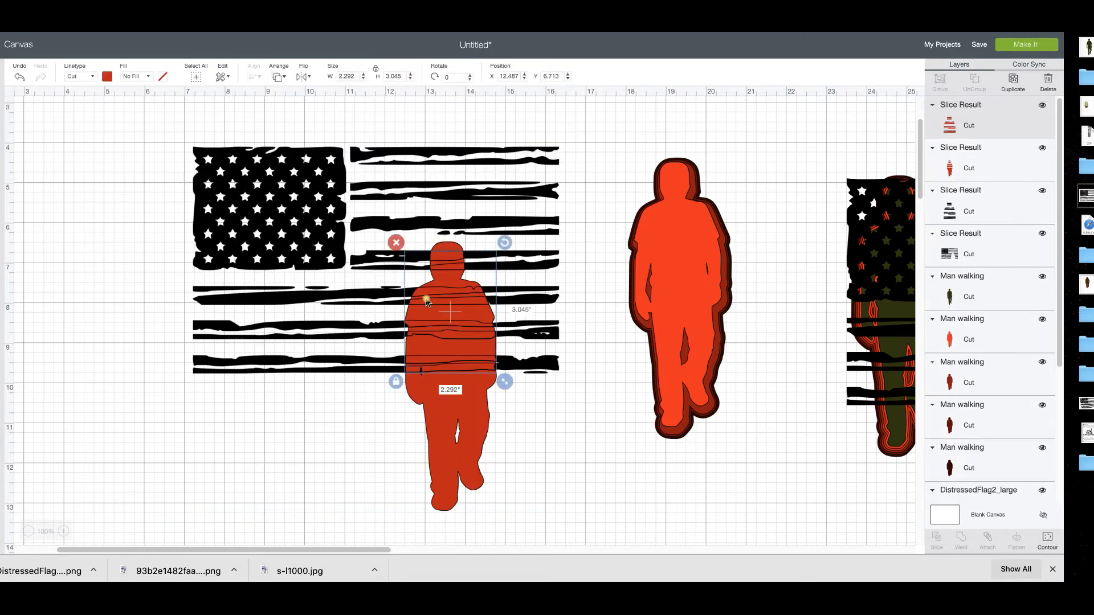
click(396, 243)
click(443, 279)
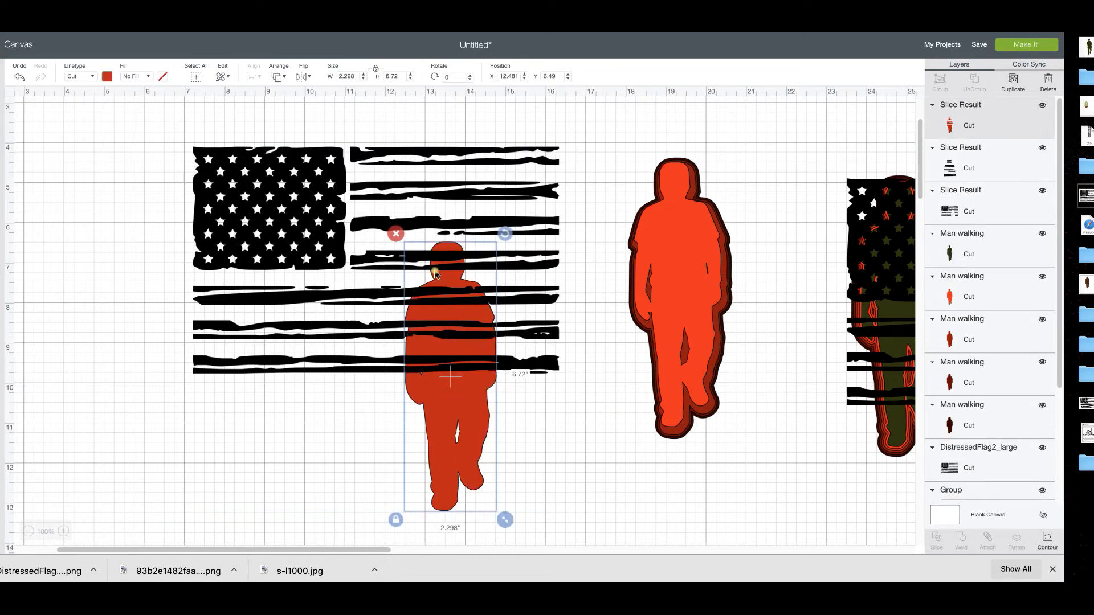
click(397, 240)
click(448, 294)
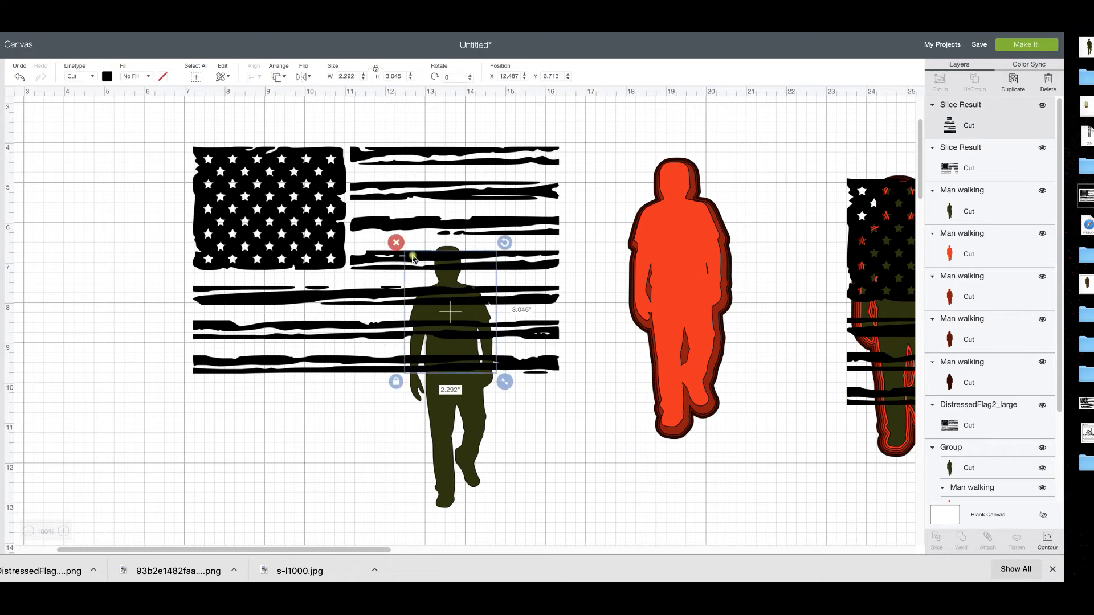
click(396, 241)
- Recolor the dark green man on the flag navy blue
click(465, 341)
click(465, 289)
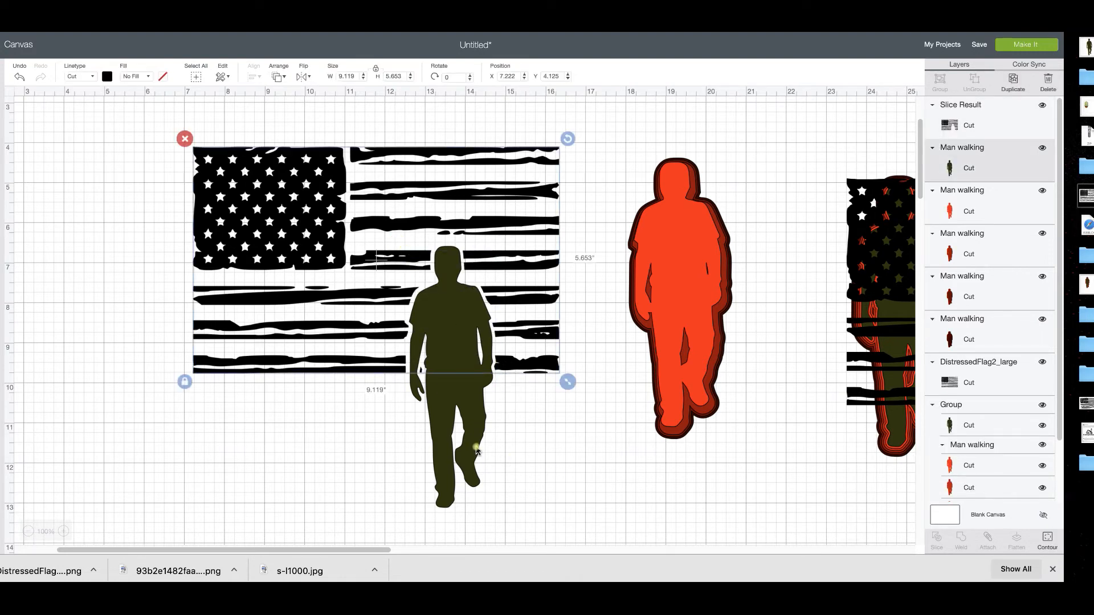
scroll(248, 148, down, 1)
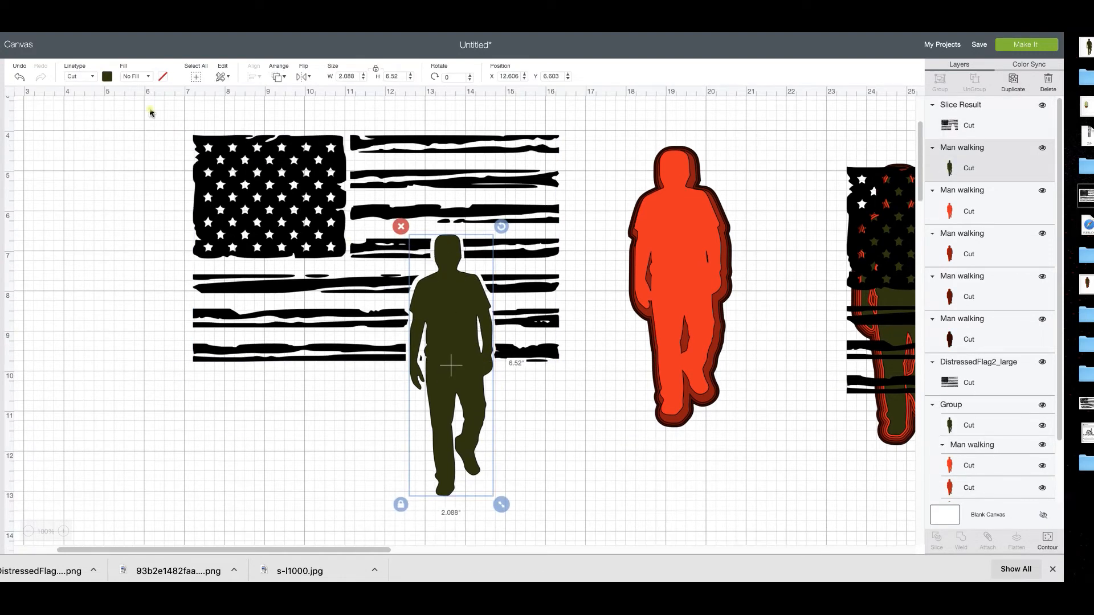
click(107, 79)
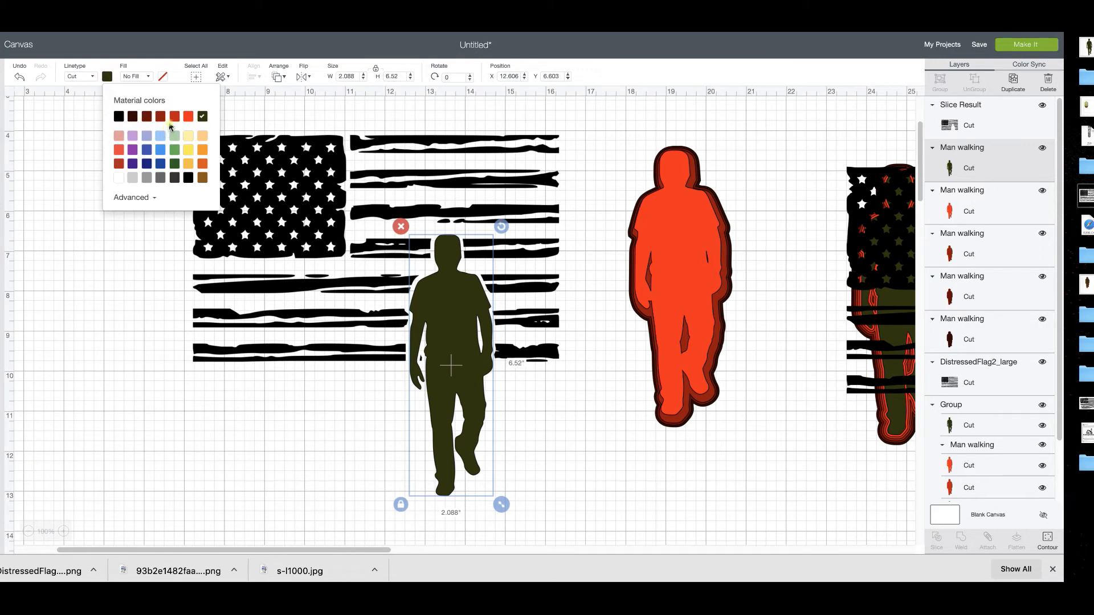
click(147, 164)
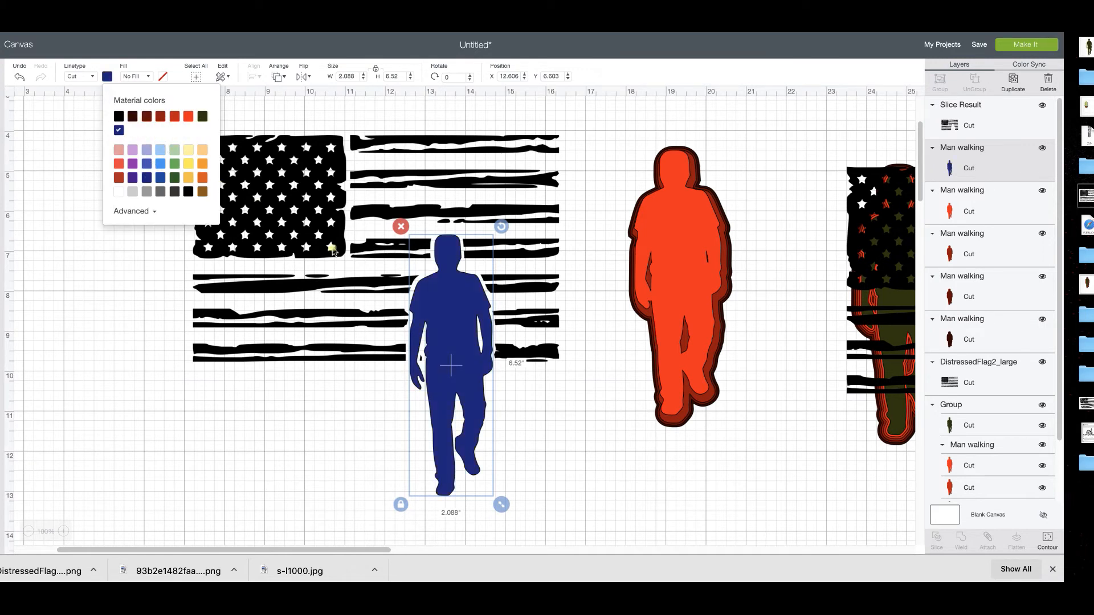
click(537, 393)
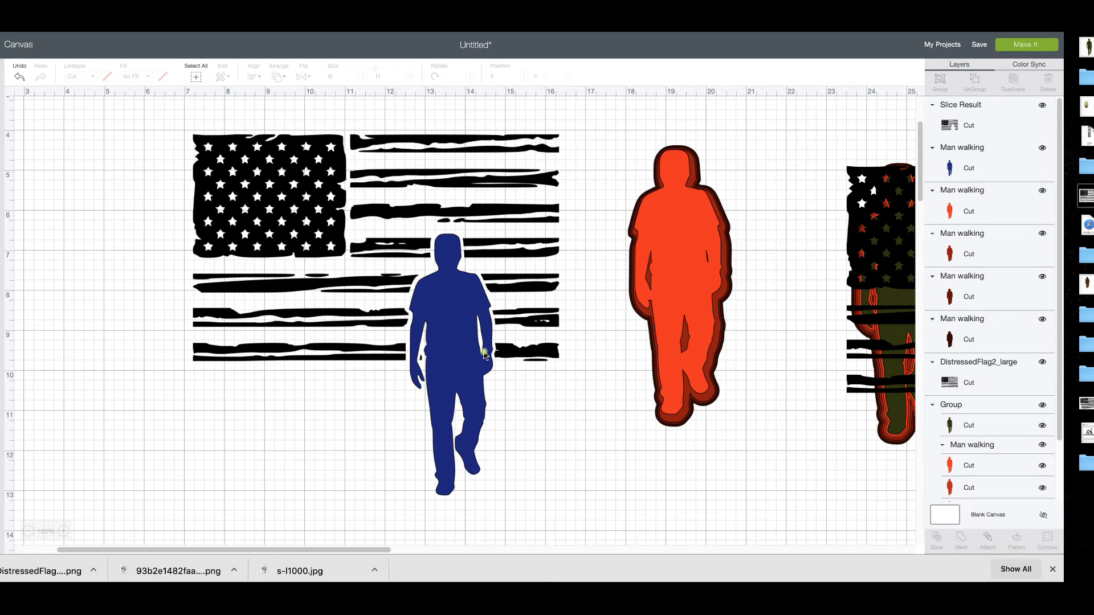
- Use Contour on the sliced flag to hide the tiny leftover fragment beside the man's arm
click(517, 354)
click(1047, 542)
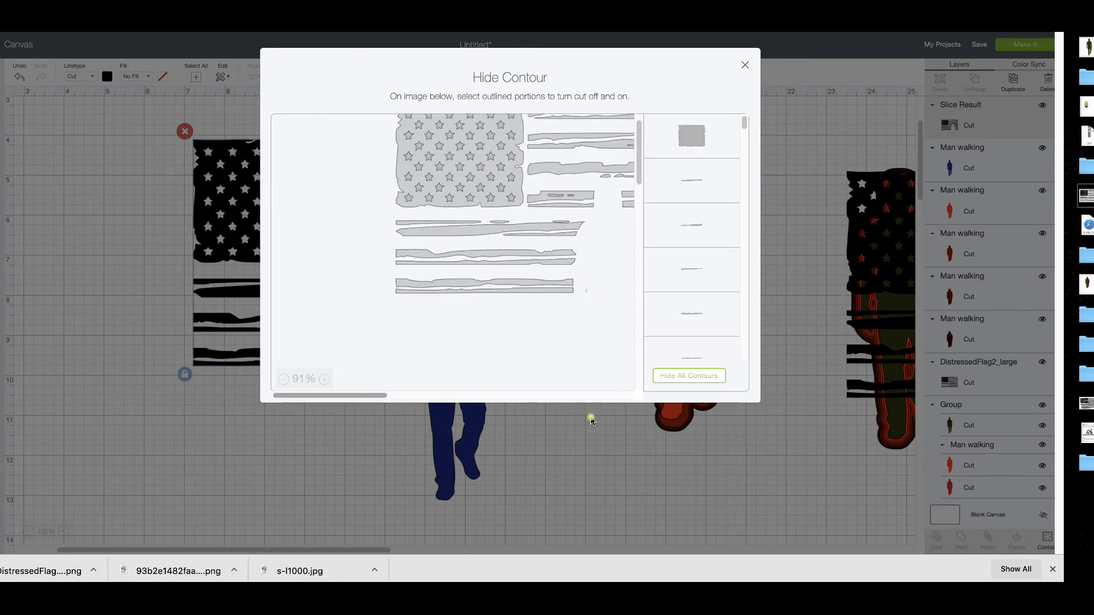
click(589, 442)
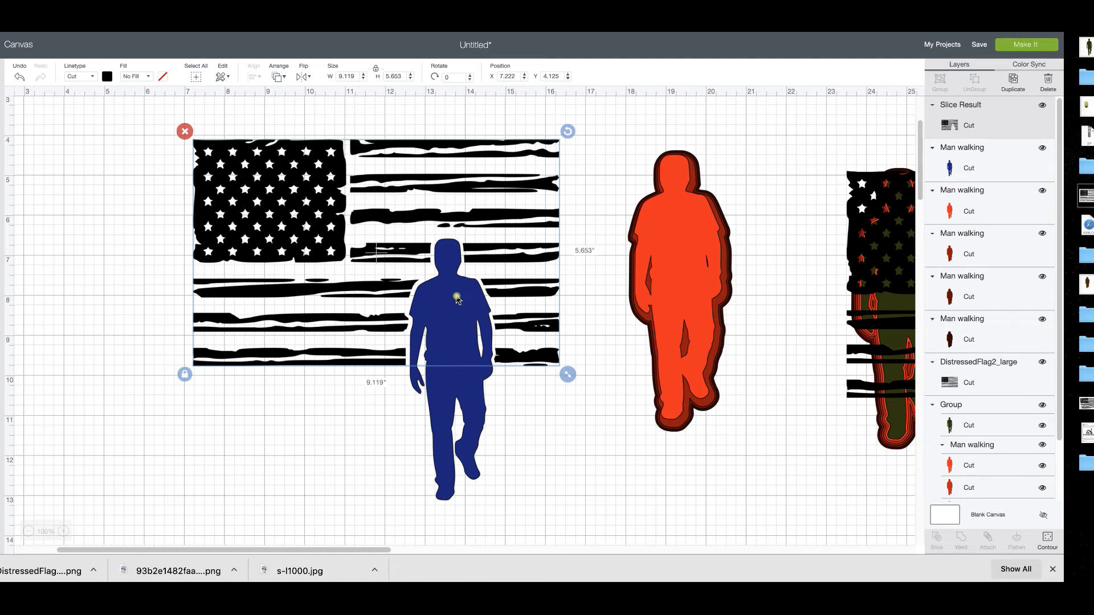
- Move the spare flag copy off the spare man to about X 17.4, Y 8.2 in
drag(859, 346, 836, 440)
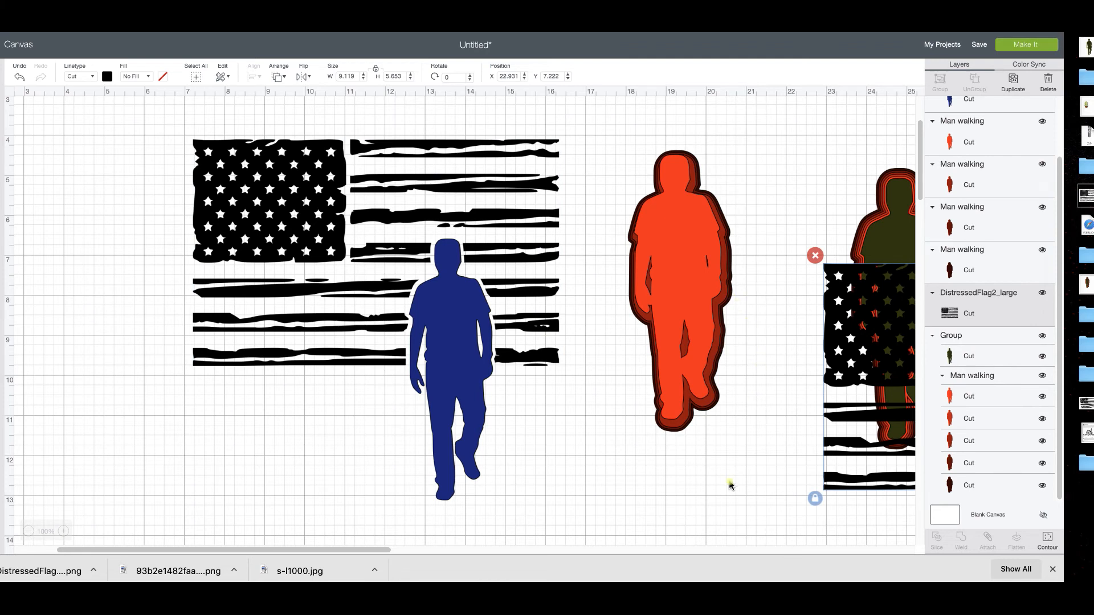
click(731, 484)
drag(866, 411, 645, 452)
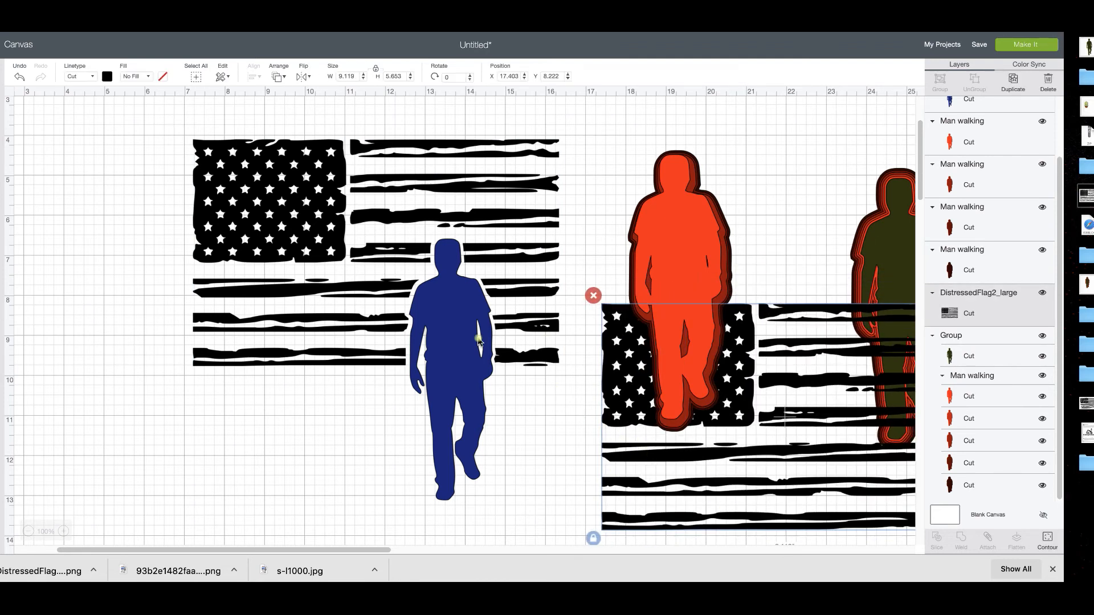